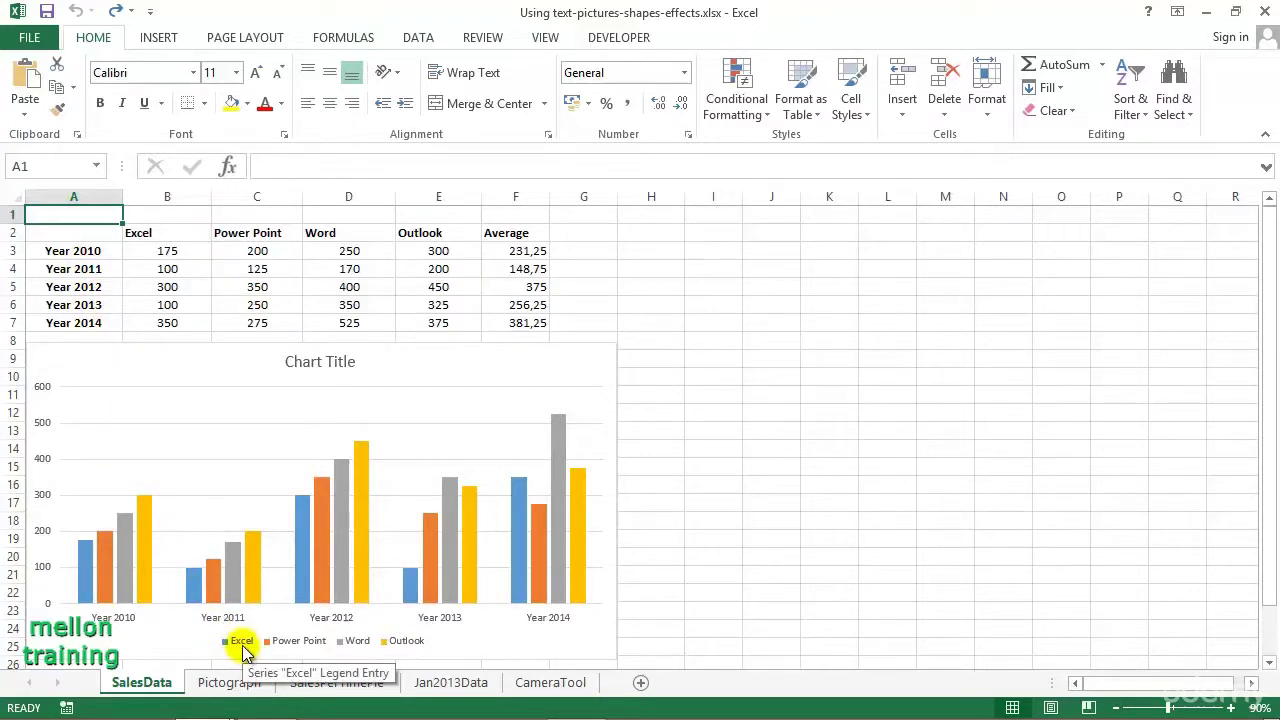
Step: Change the Excel series bars from solid blue to Picture or texture fill
double_click(85, 575)
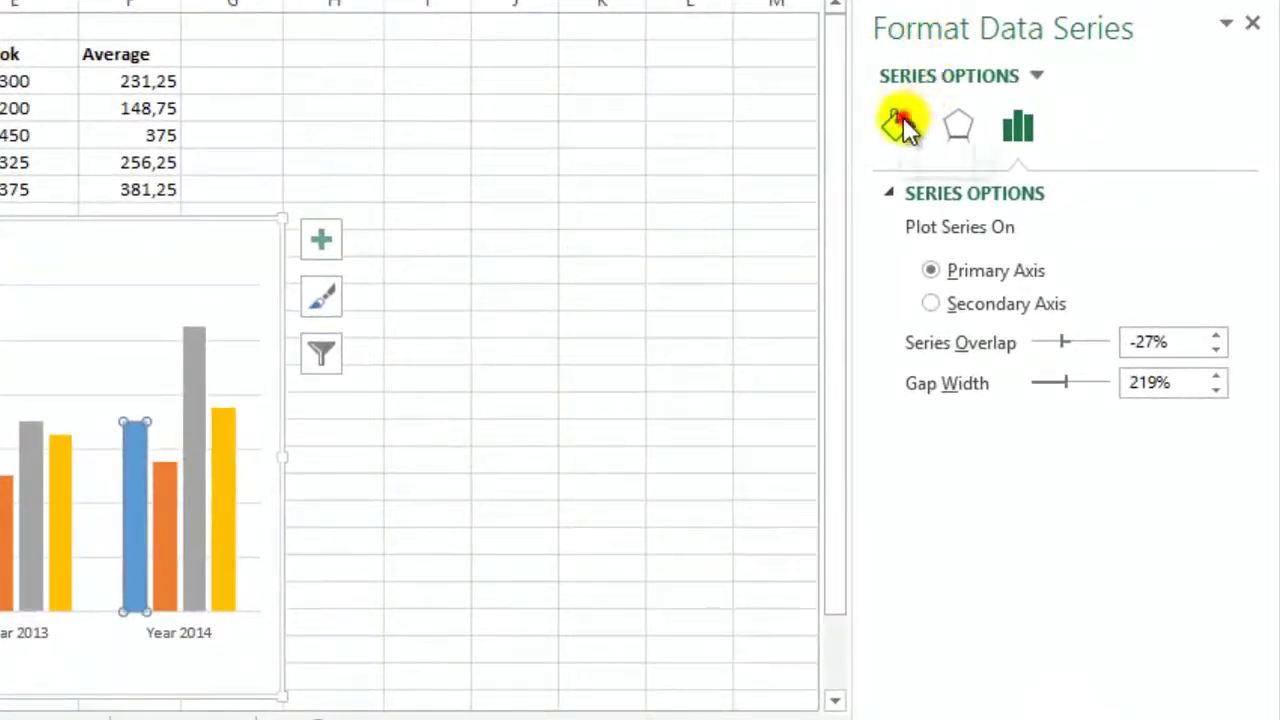
left_click(911, 141)
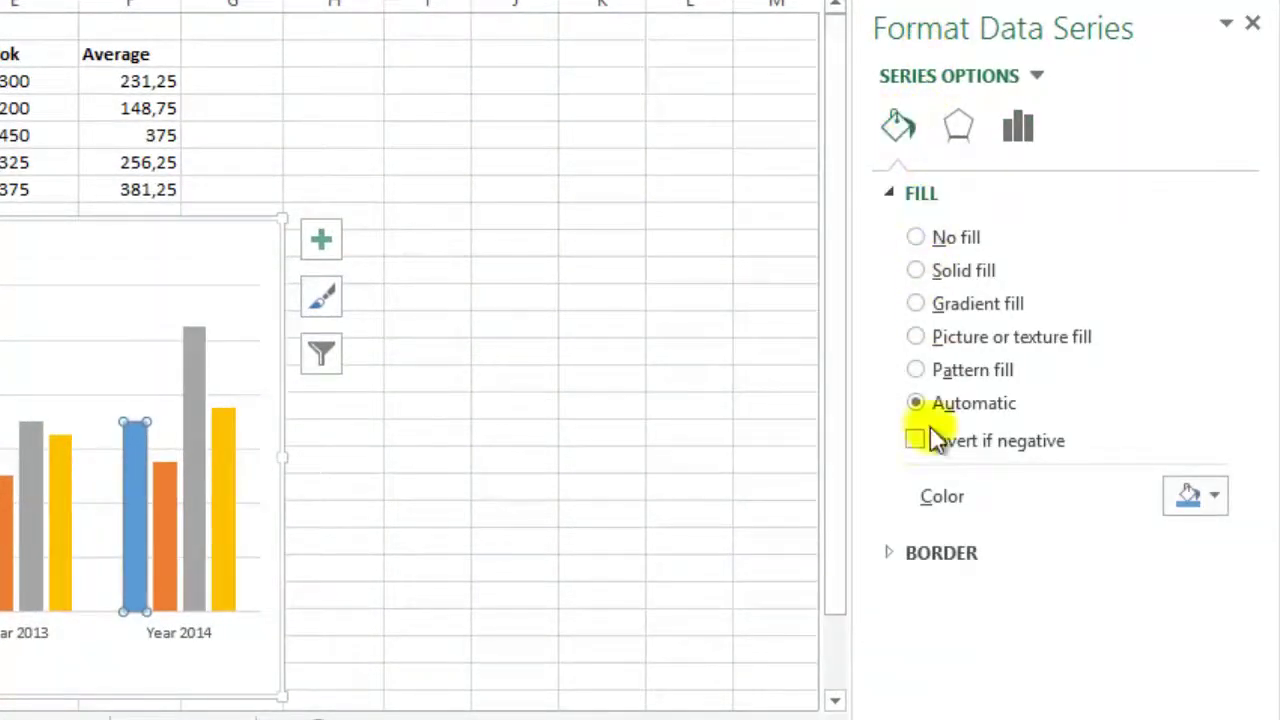
left_click(918, 334)
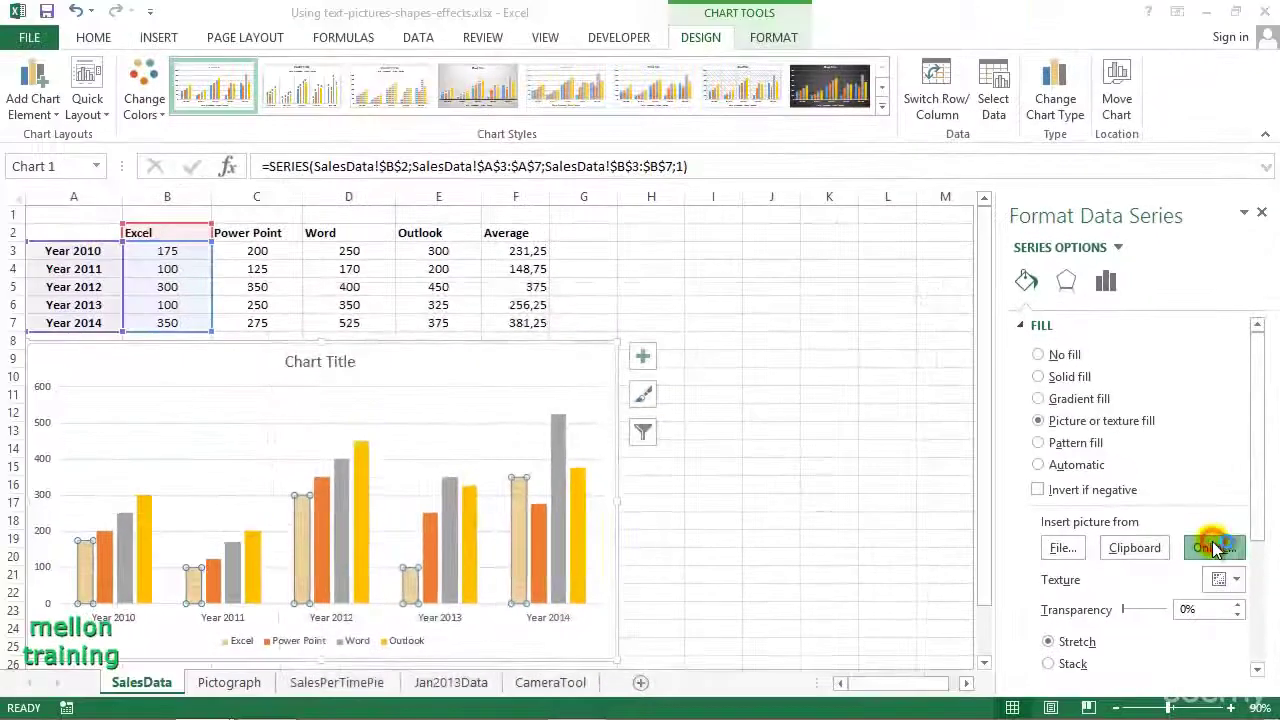
Step: Fill the Excel bars with the blue CD clip art from an Office.com 'Software' search
left_click(1180, 520)
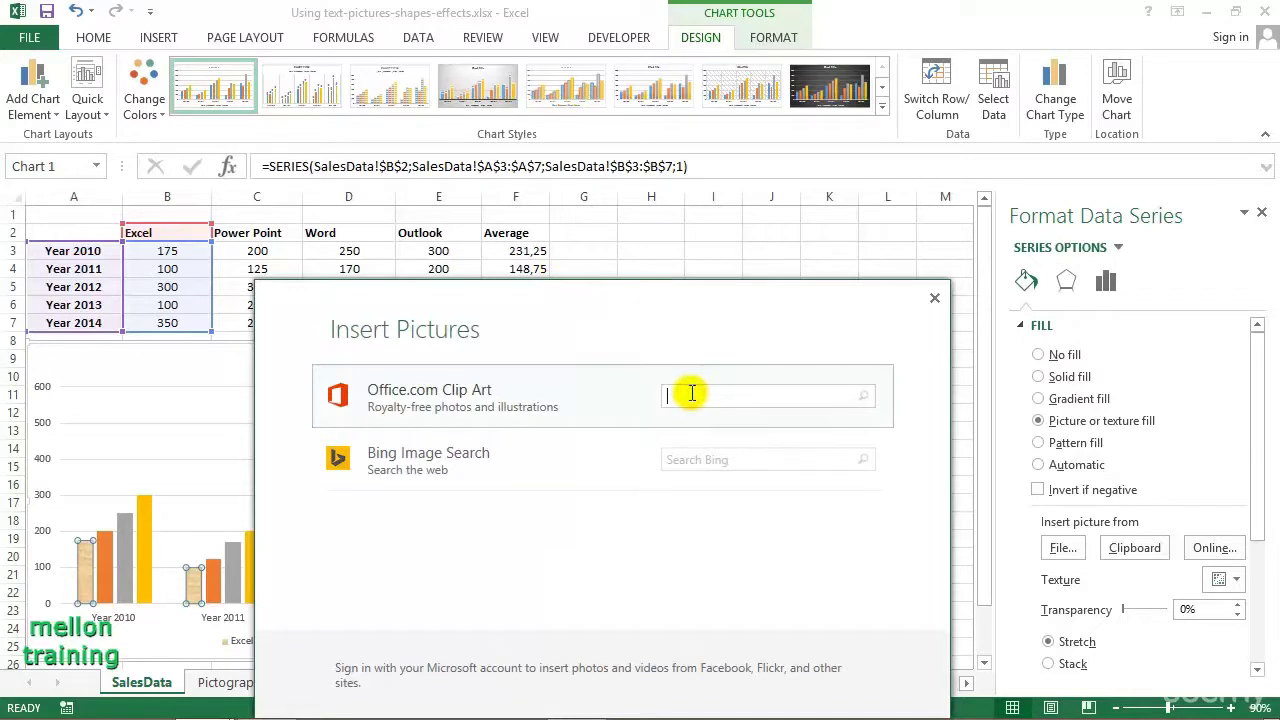
type("Software")
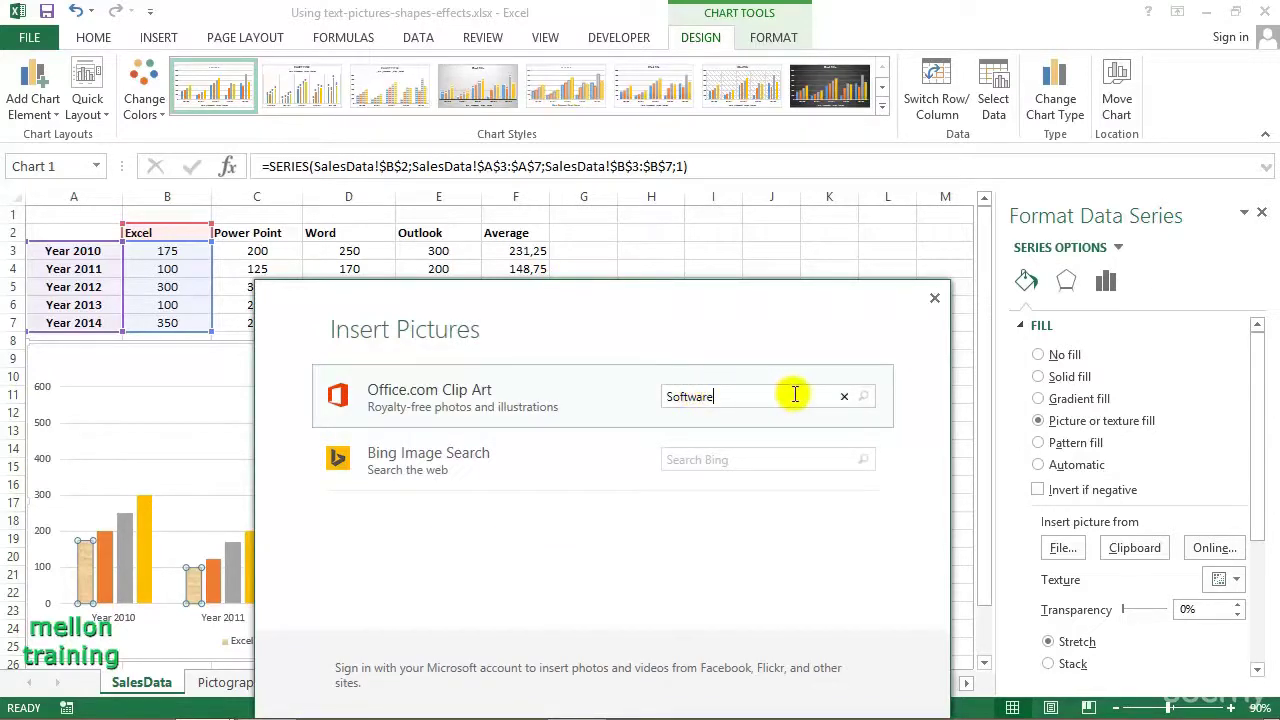
left_click(866, 401)
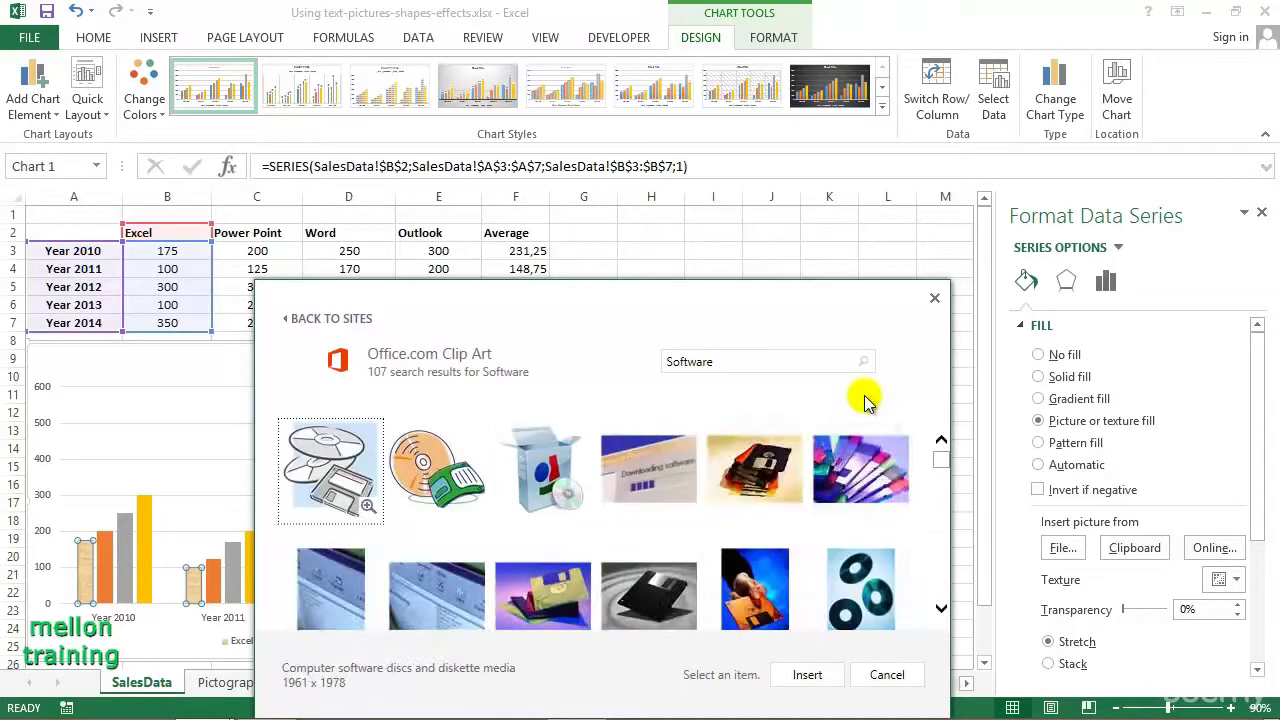
left_click(860, 598)
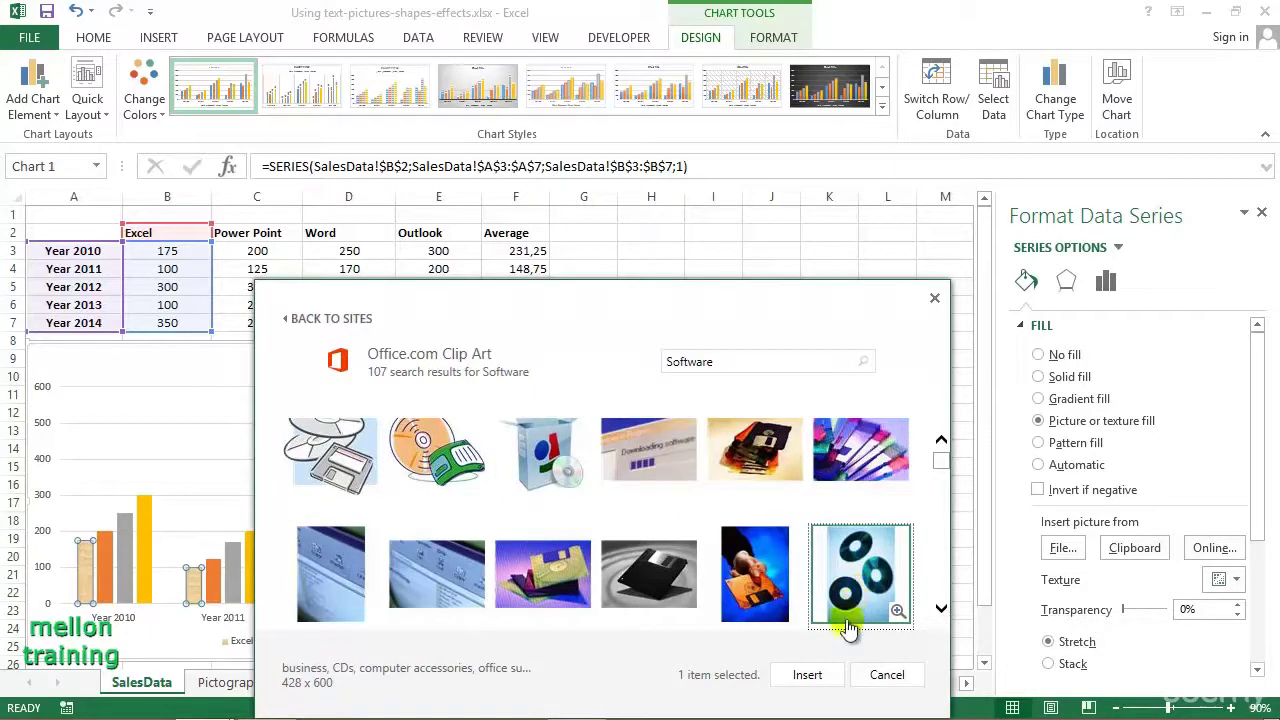
left_click(808, 676)
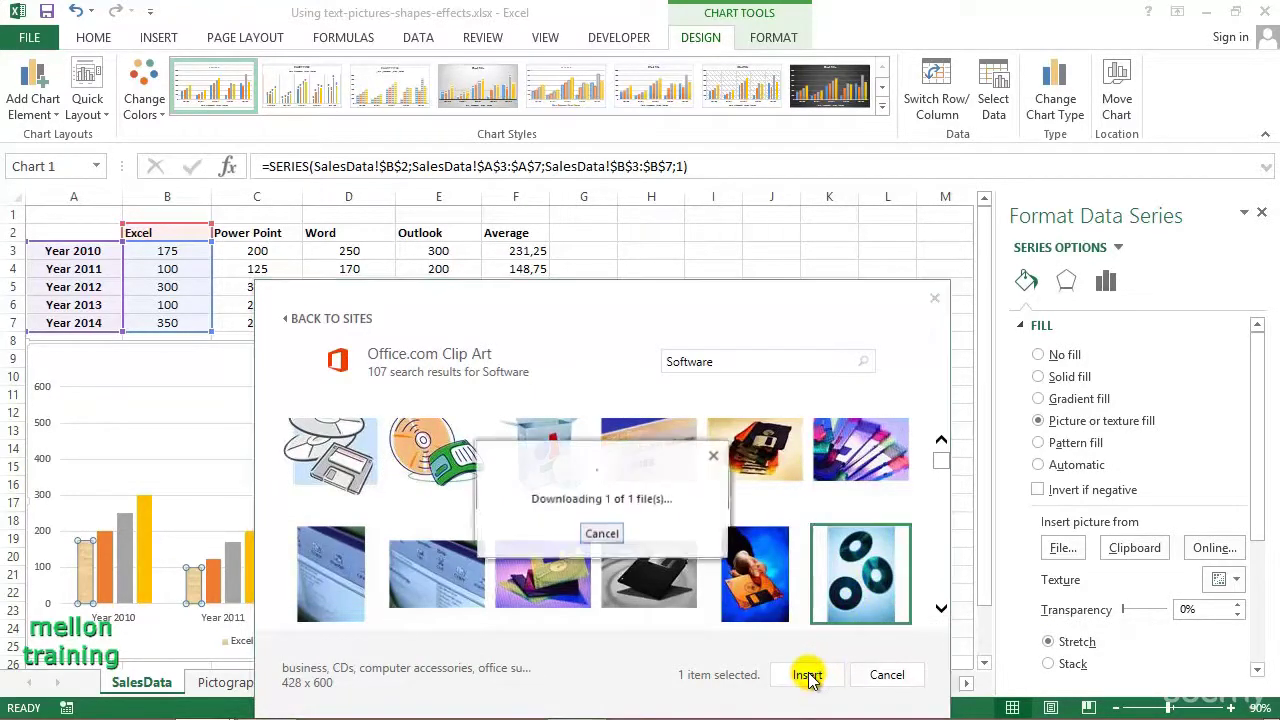
mouse_move(308, 578)
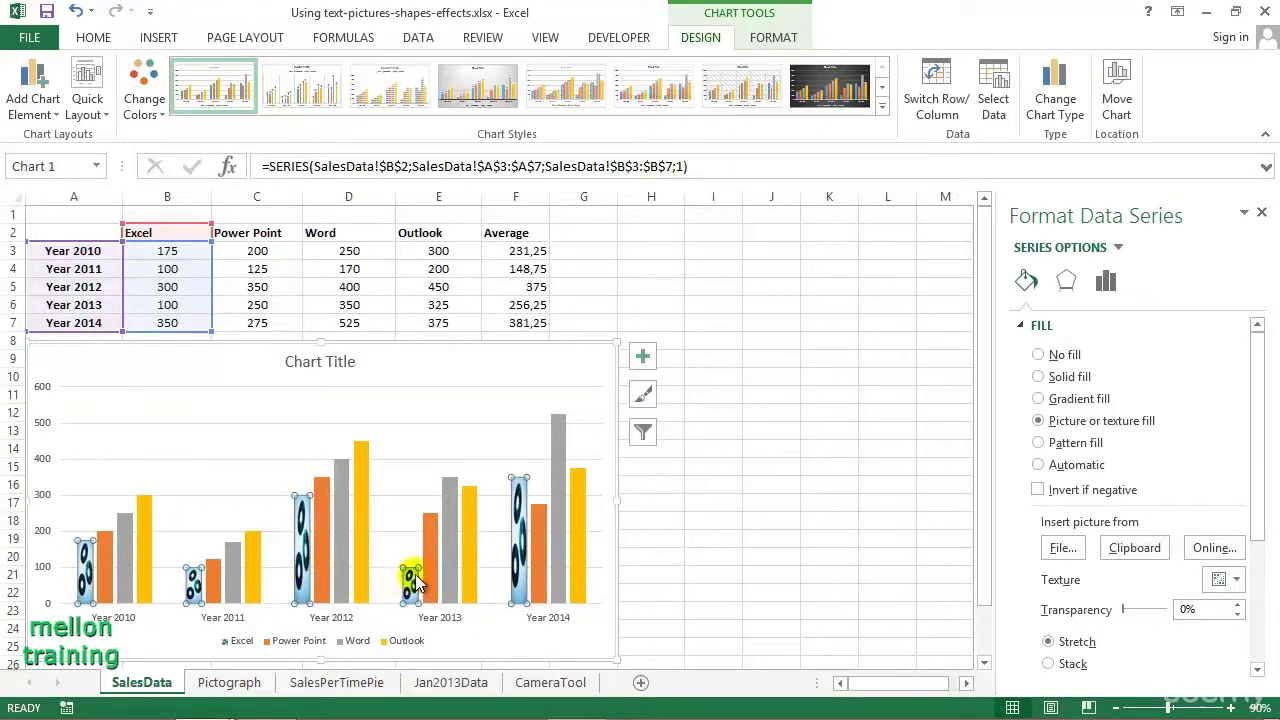
Step: Stack the CD picture on the Excel bars, one per unit, then switch them to gradient fill
mouse_move(436, 580)
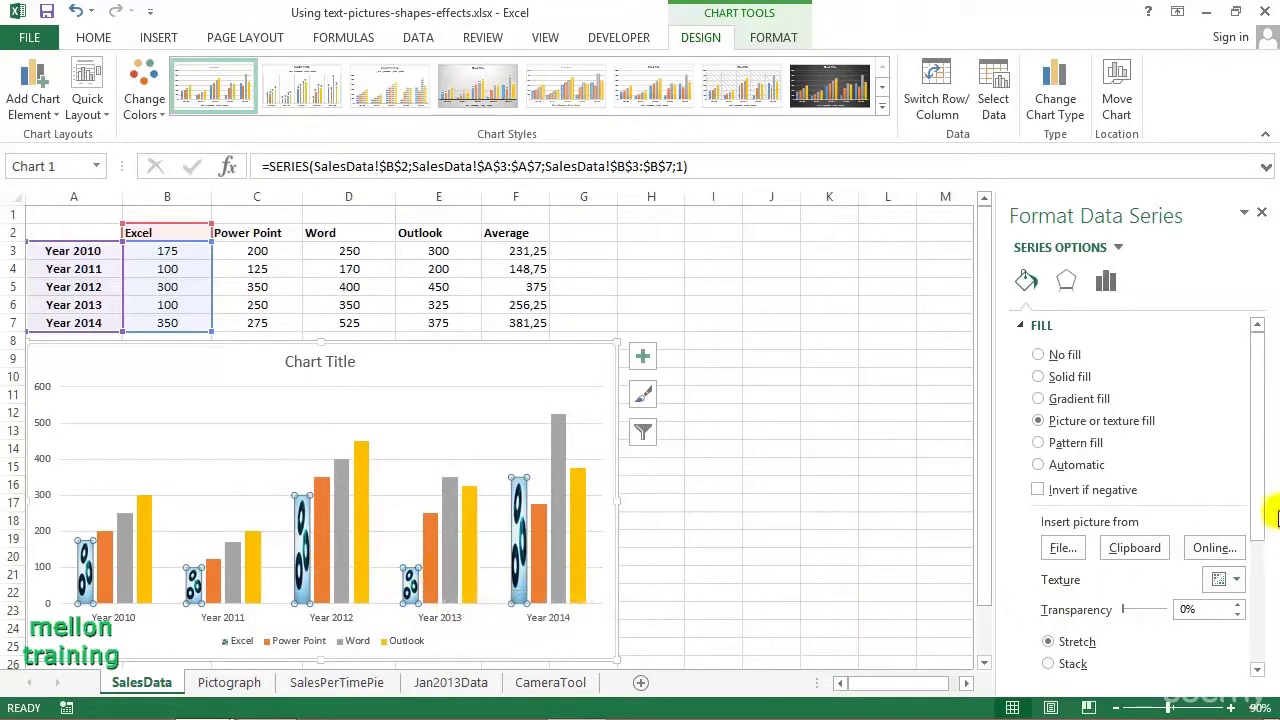
left_click(1257, 503)
left_click_drag(1257, 503, 1262, 583)
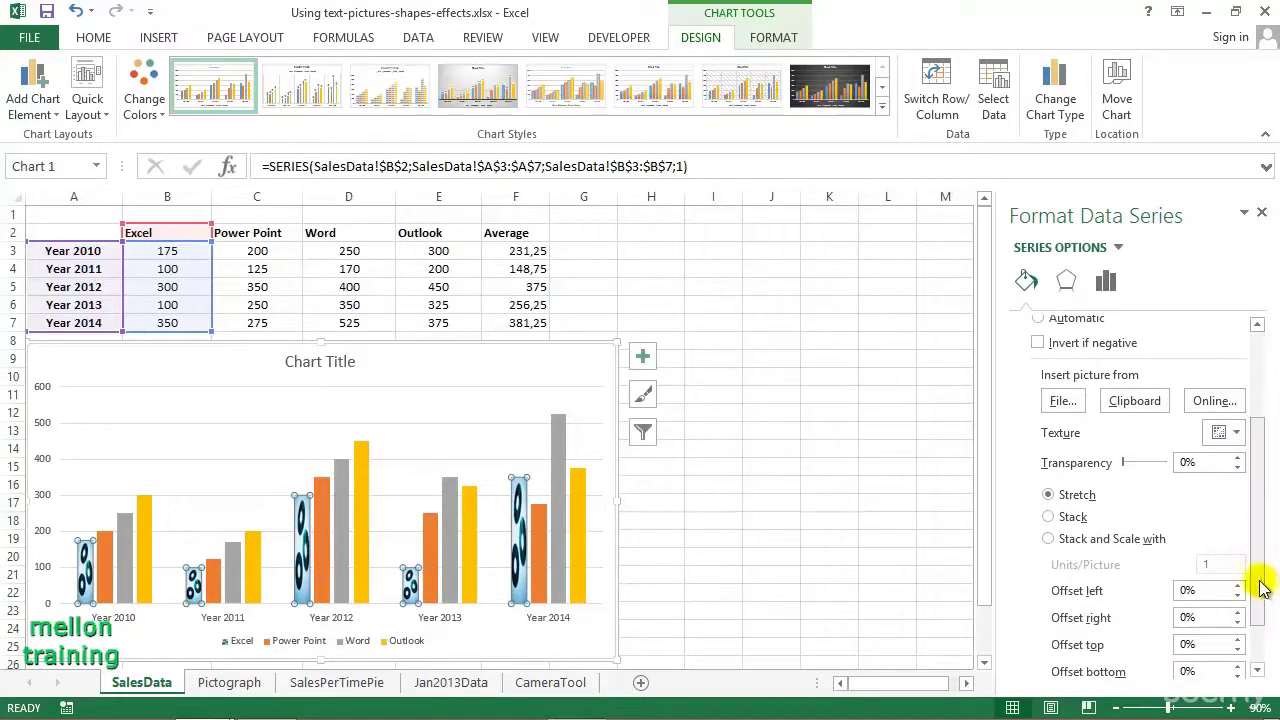
left_click(1049, 517)
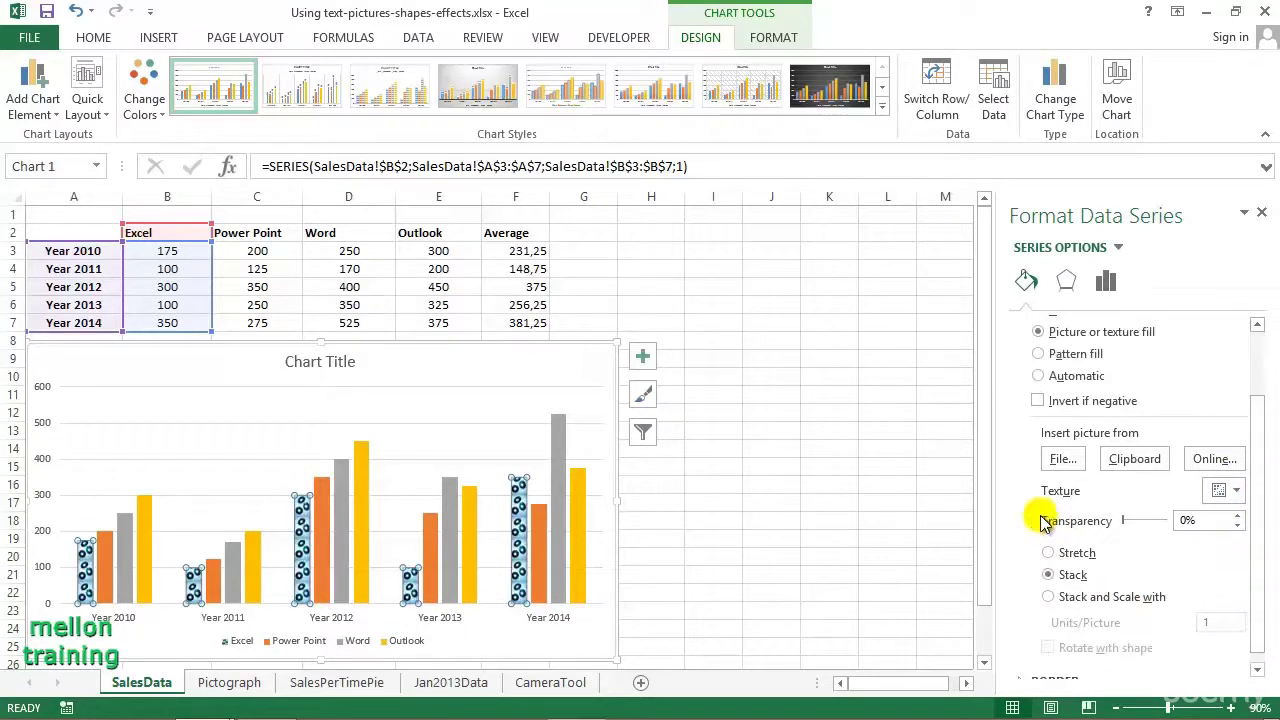
mouse_move(300, 560)
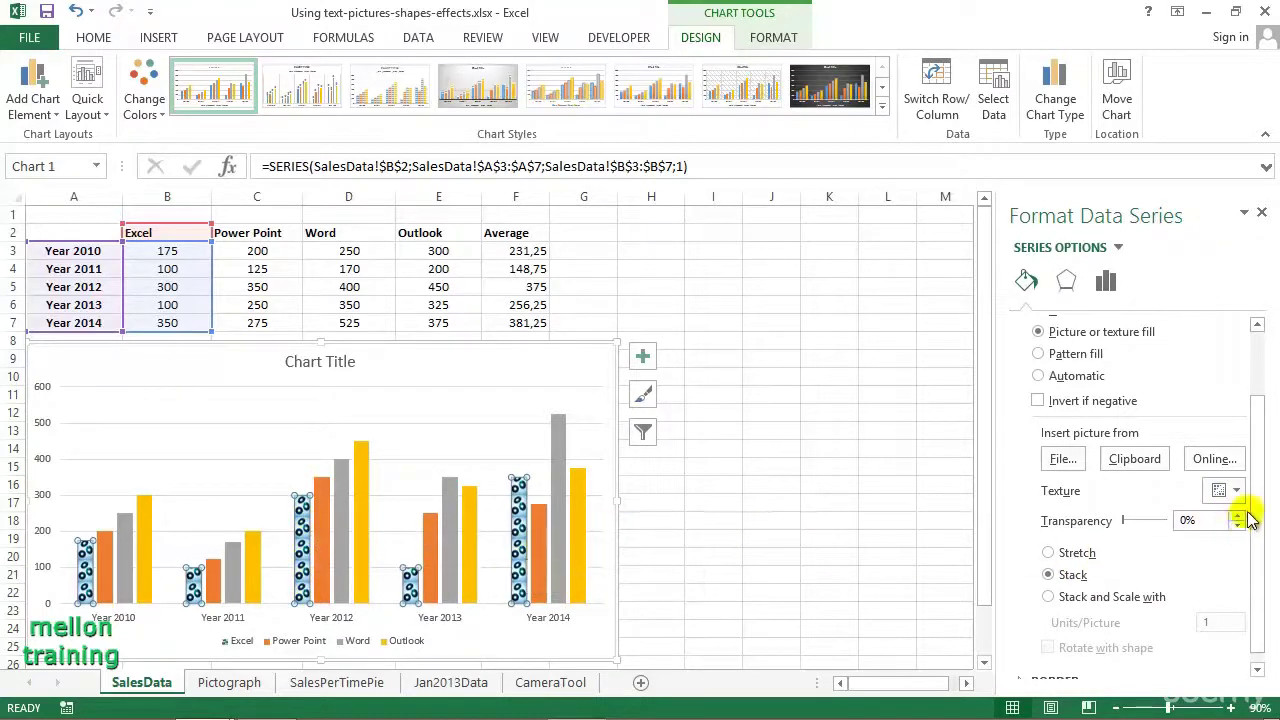
mouse_move(1259, 497)
left_mouse_down()
mouse_move(1262, 515)
mouse_move(1237, 534)
left_mouse_up()
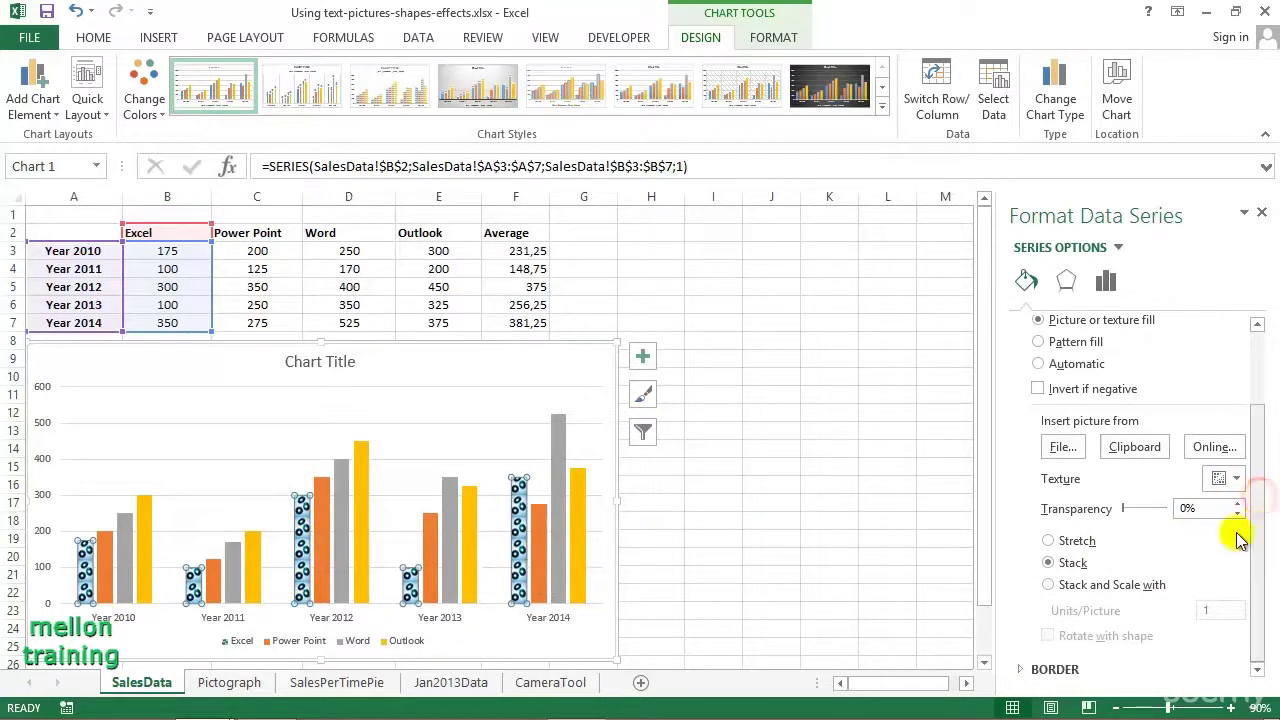
left_click(1050, 586)
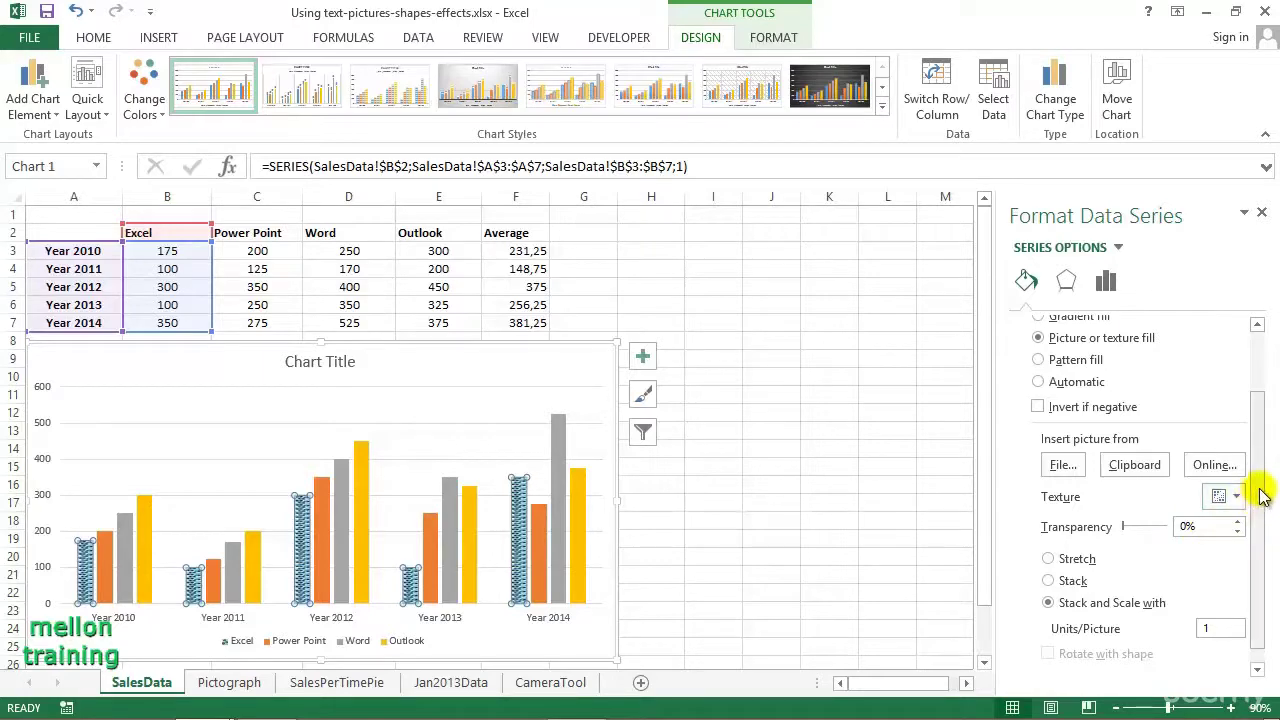
left_click_drag(1262, 495, 1261, 390)
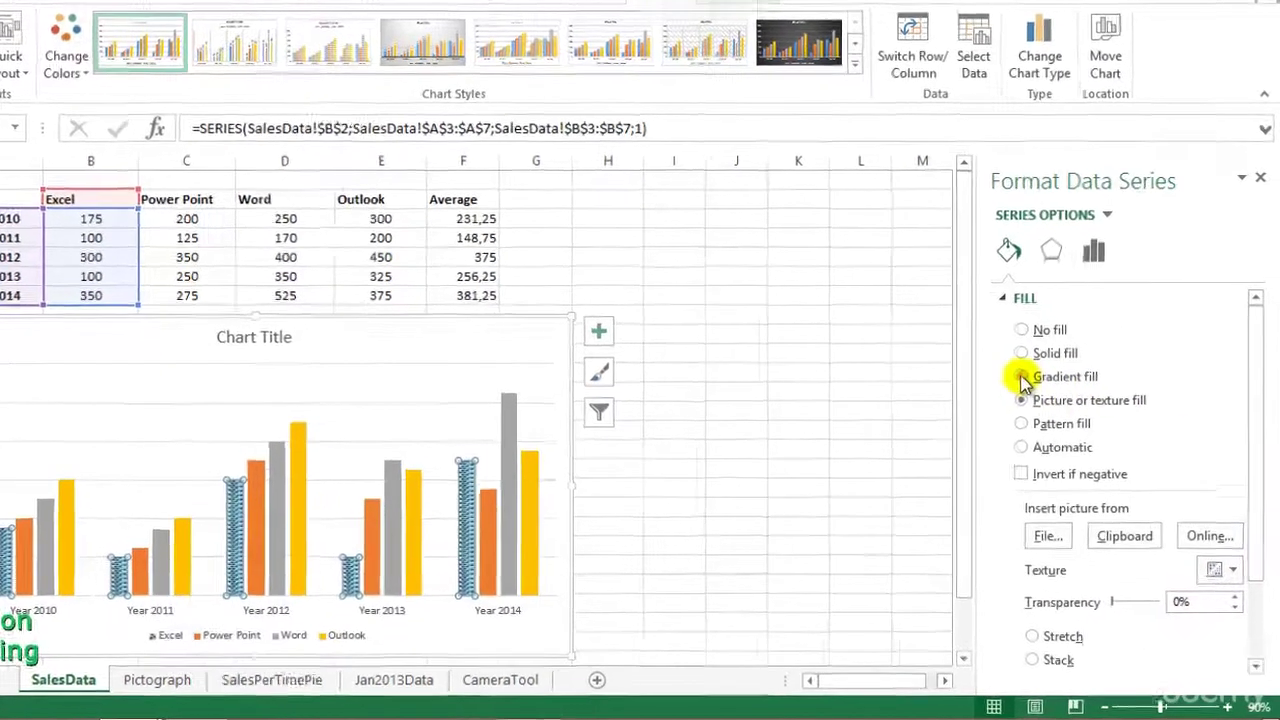
left_click(1040, 400)
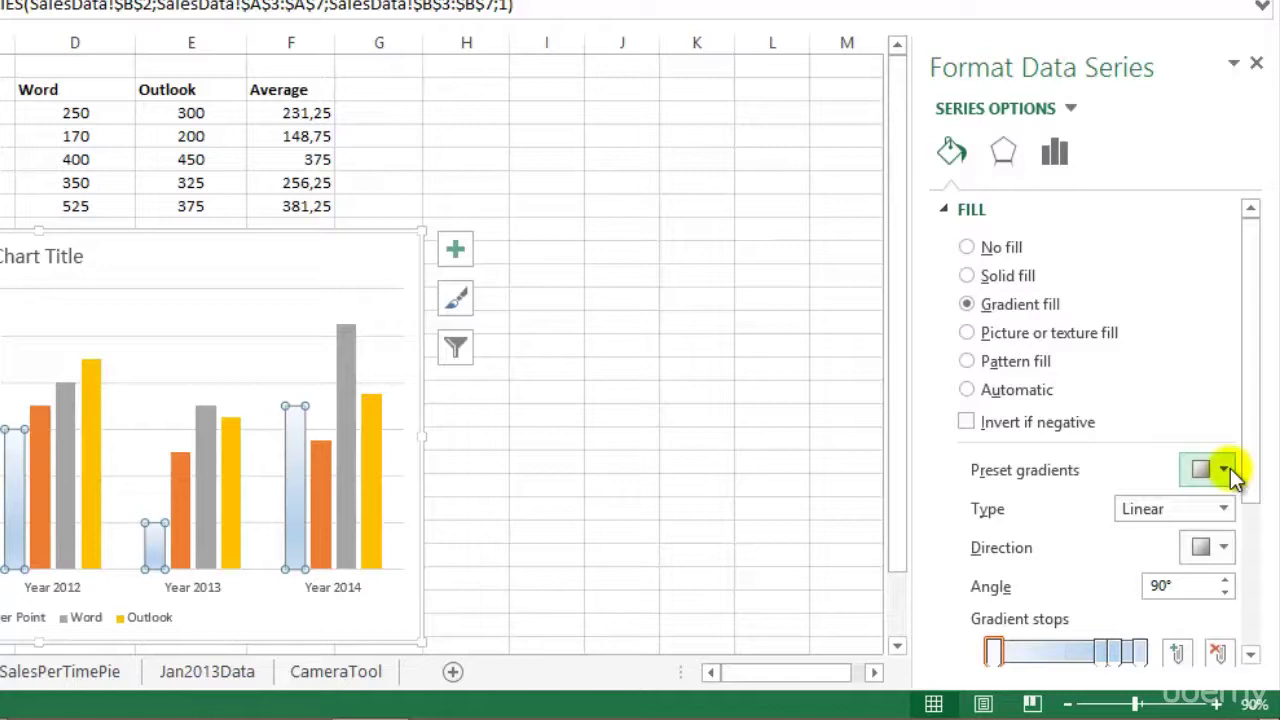
Step: Apply a green radial preset gradient to the Excel bars and close the Format Data Series pane
left_click(1224, 469)
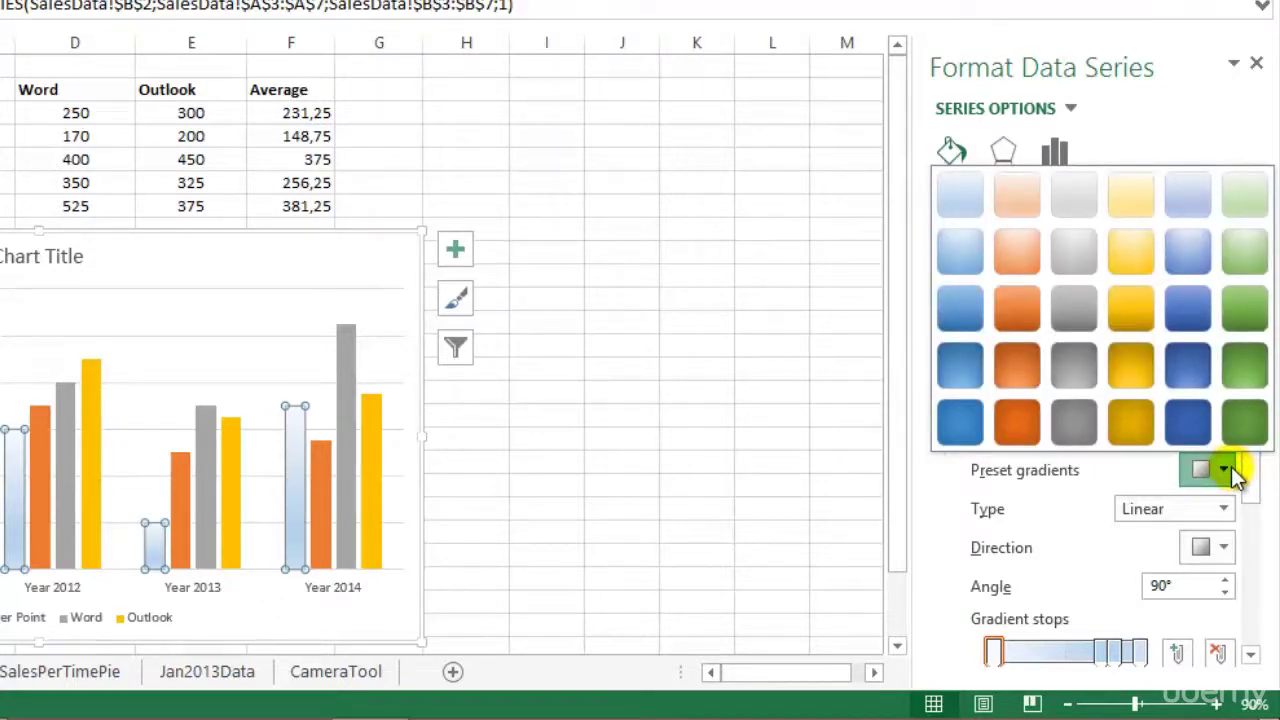
left_click(1240, 264)
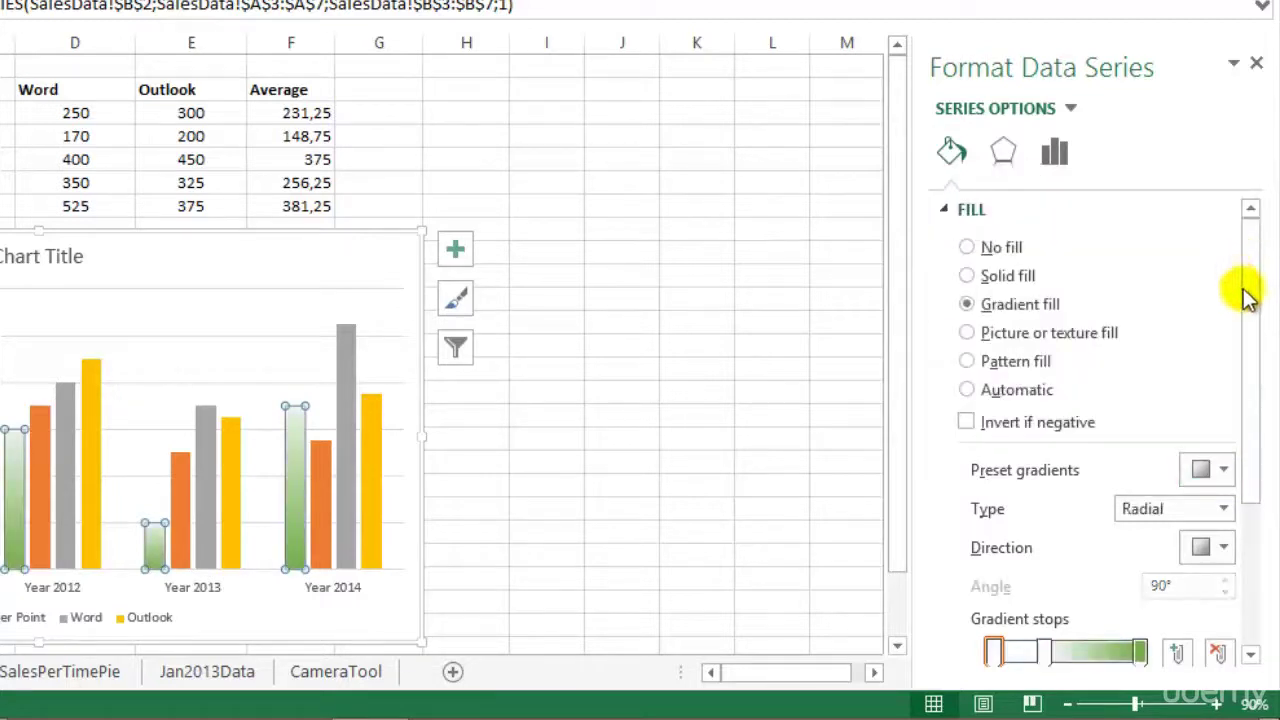
left_click_drag(1250, 325, 1268, 491)
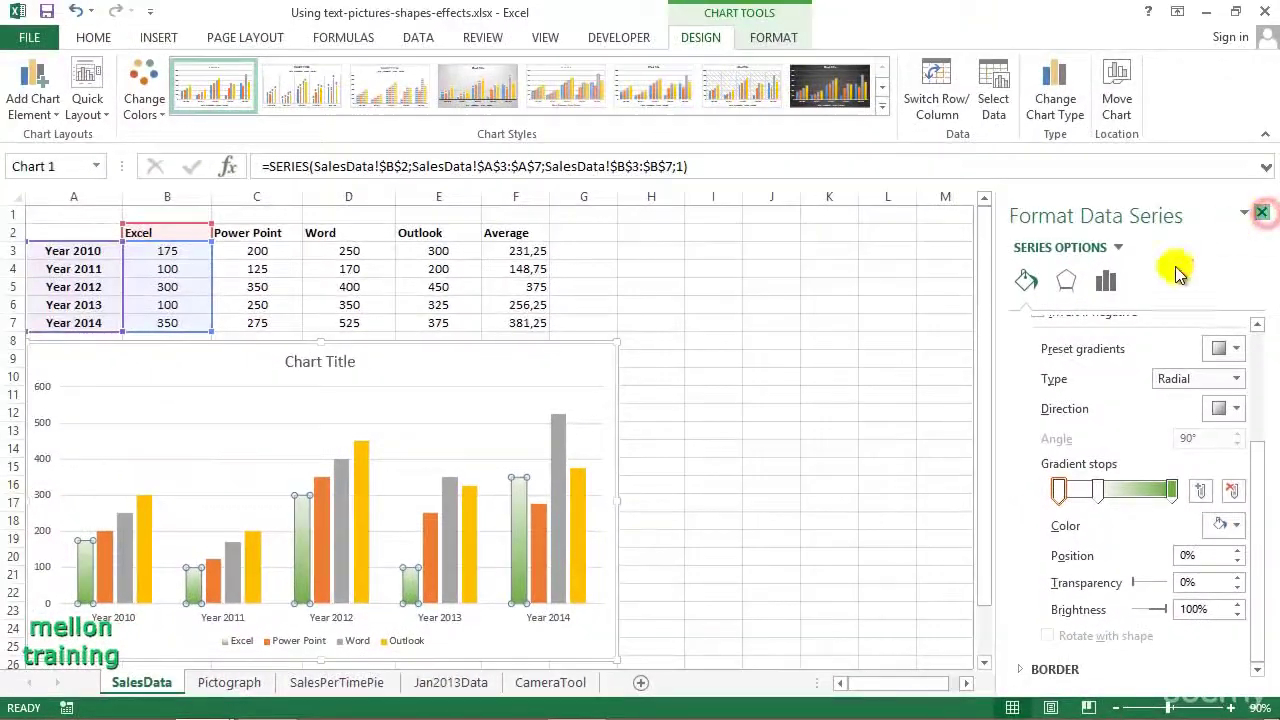
left_click(1260, 214)
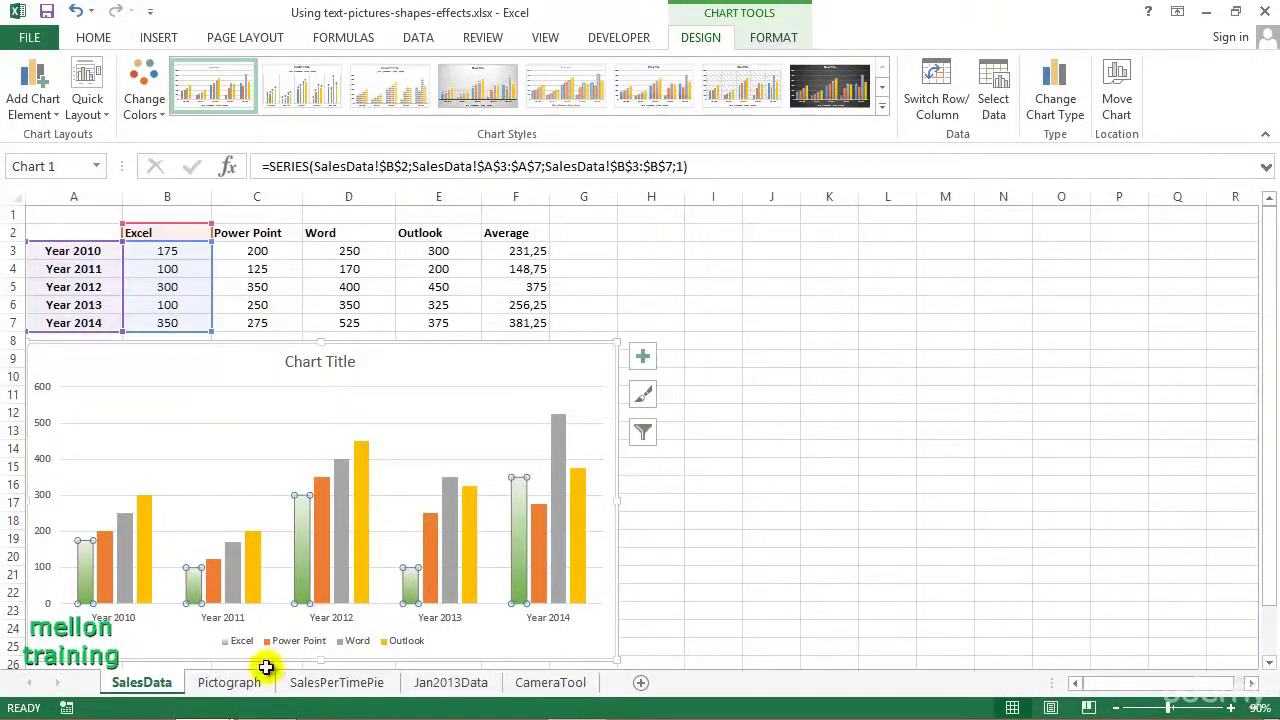
Step: On the Pictograph sheet, open the chart's formatting and select the Christmas tree cookies series
left_click(229, 685)
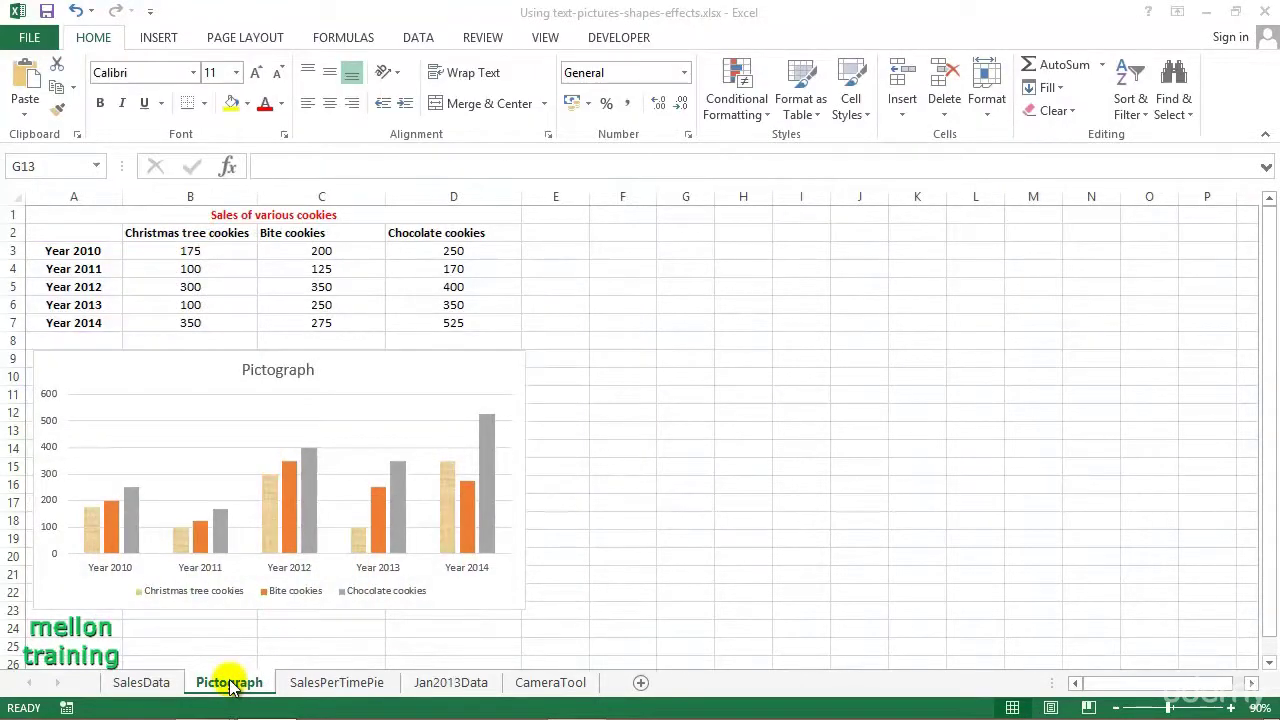
double_click(89, 530)
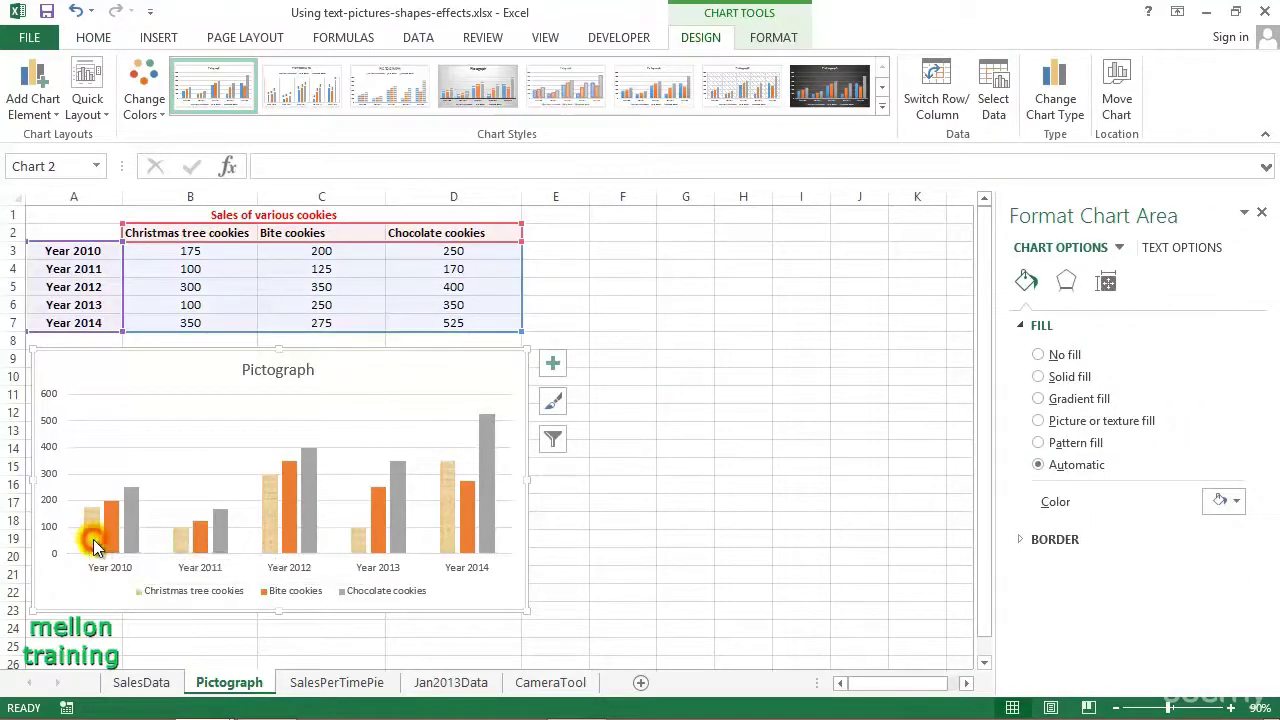
left_click(93, 532)
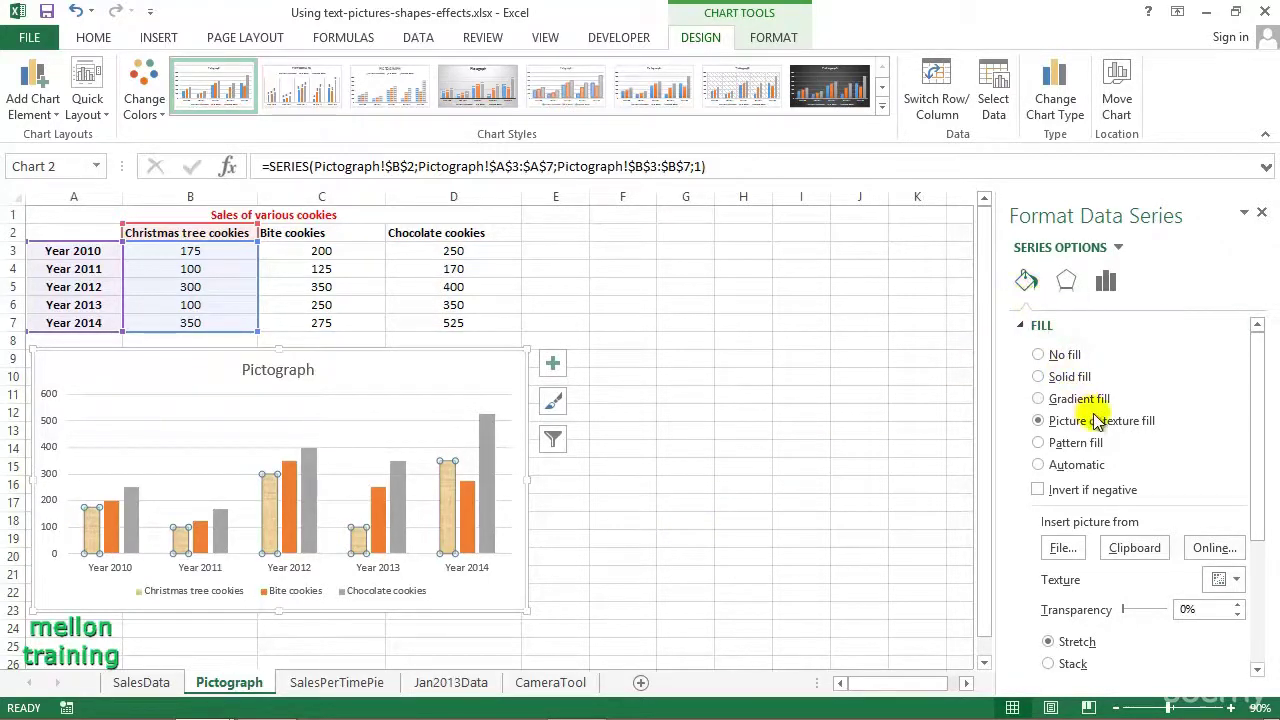
Step: Fill the Christmas tree cookies bars with the first 'Christmas tree cookie' clip-art result
left_click(1226, 556)
type("Christmas tree cookie")
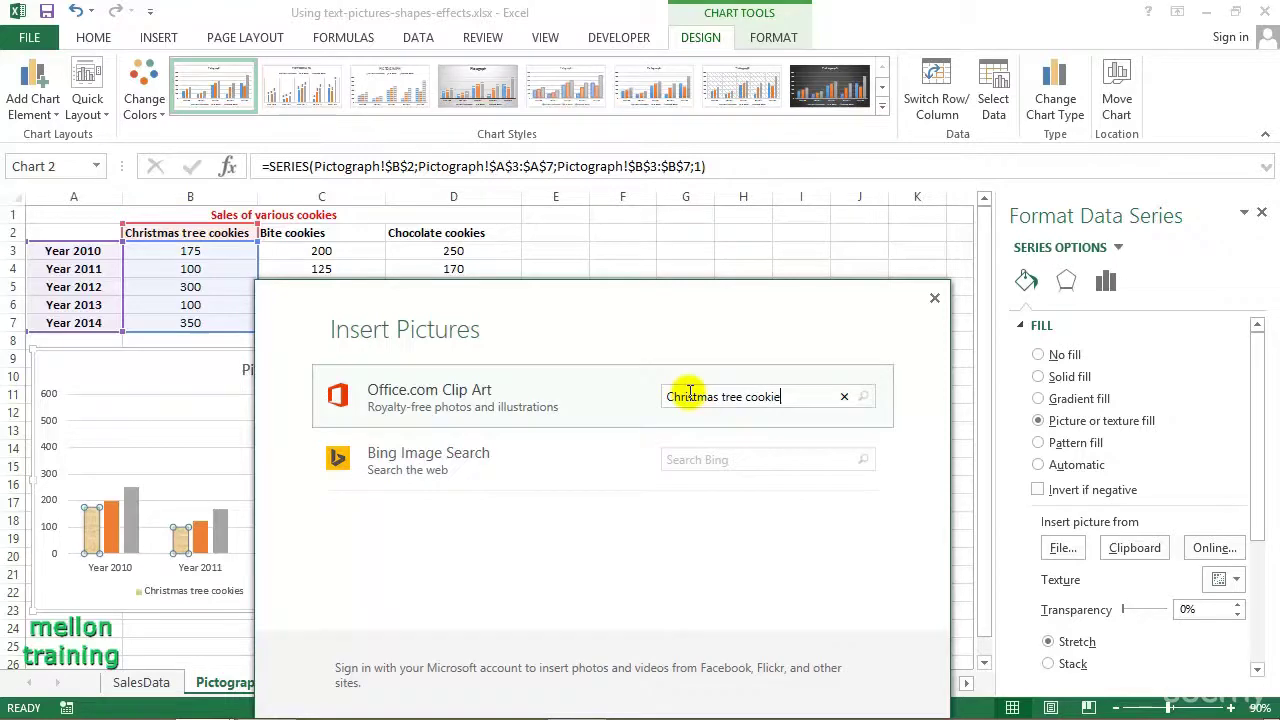
key("Return")
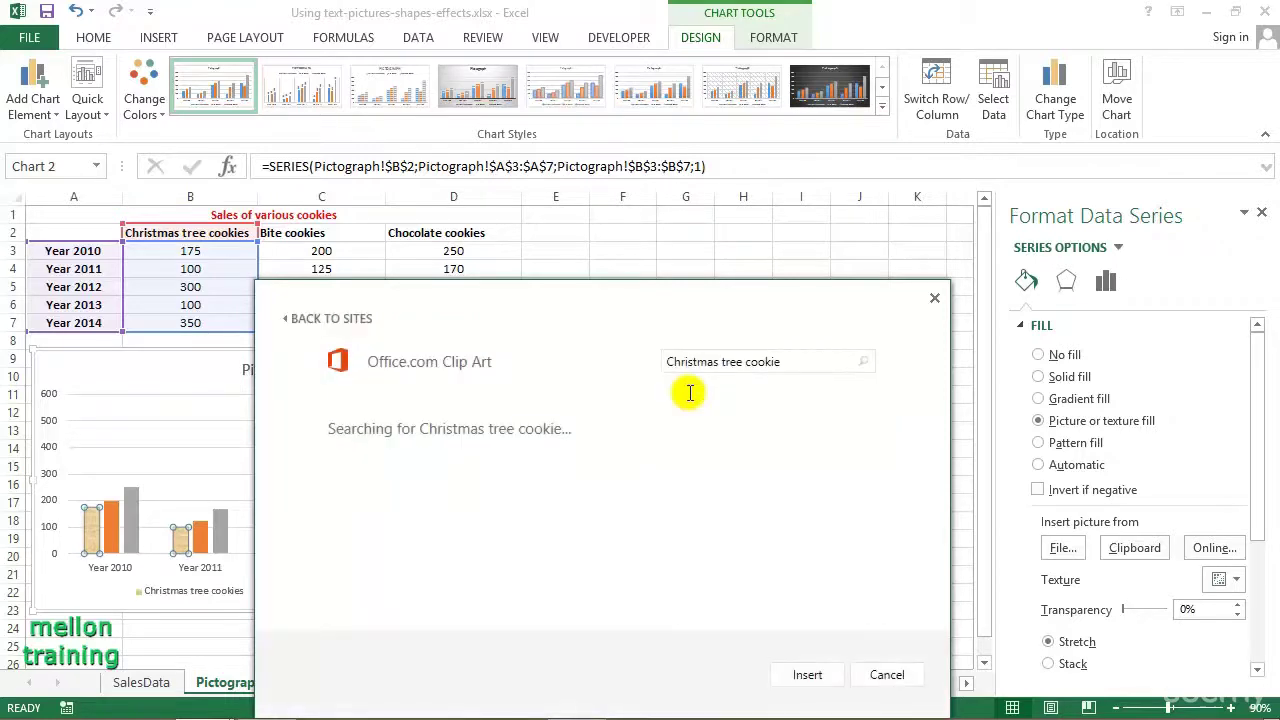
left_click(340, 465)
left_click(810, 675)
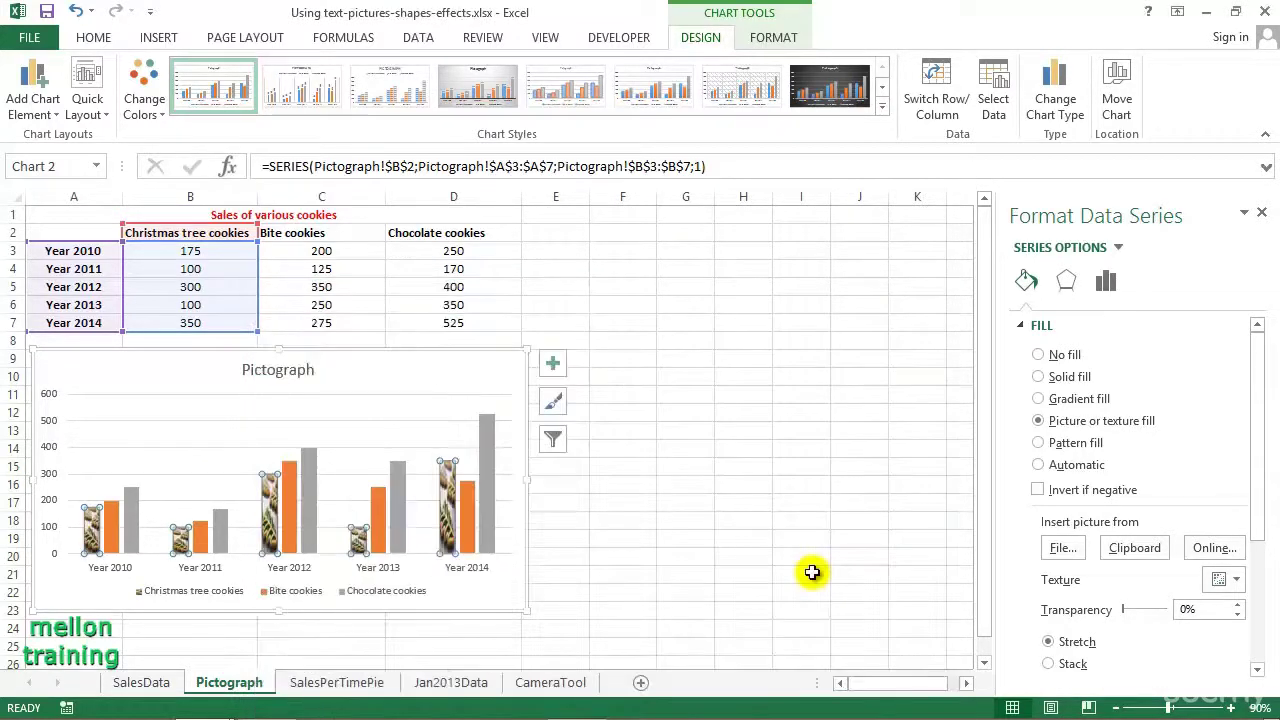
left_click(200, 528)
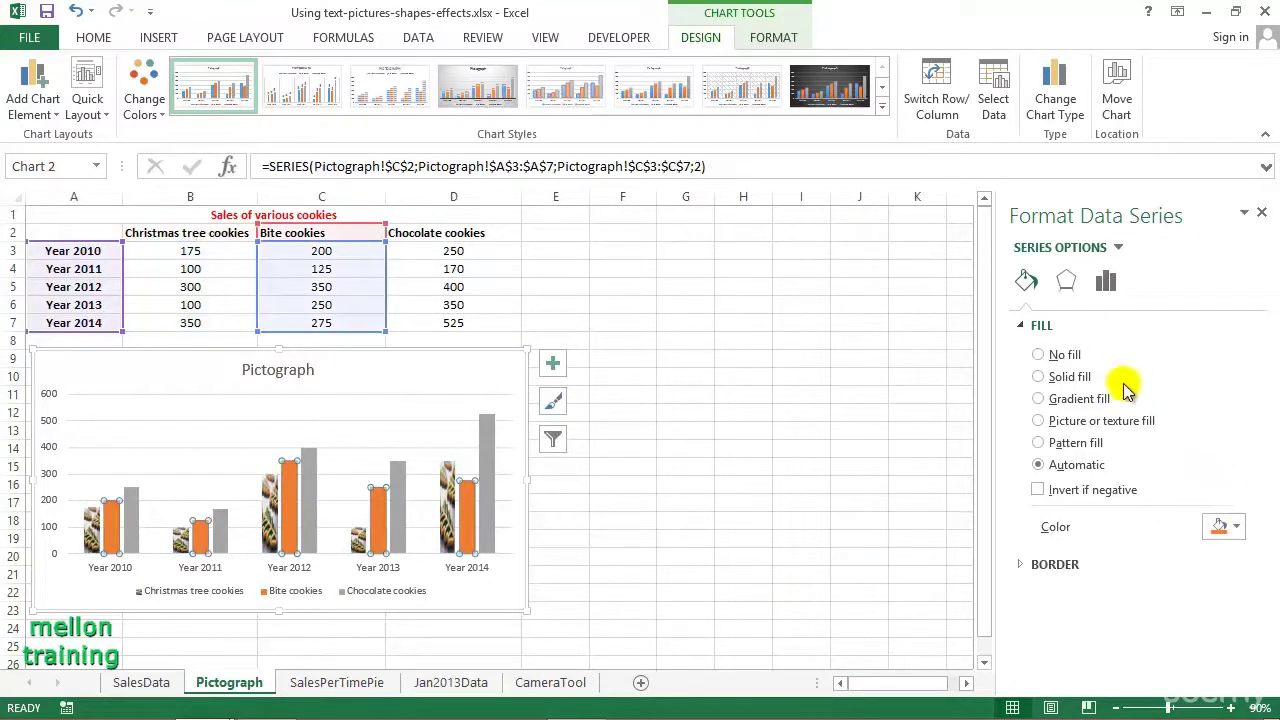
Step: Fill the Bite cookies bars with a bitten-cookie picture from a 'bite cookies' clip-art search
left_click(1038, 420)
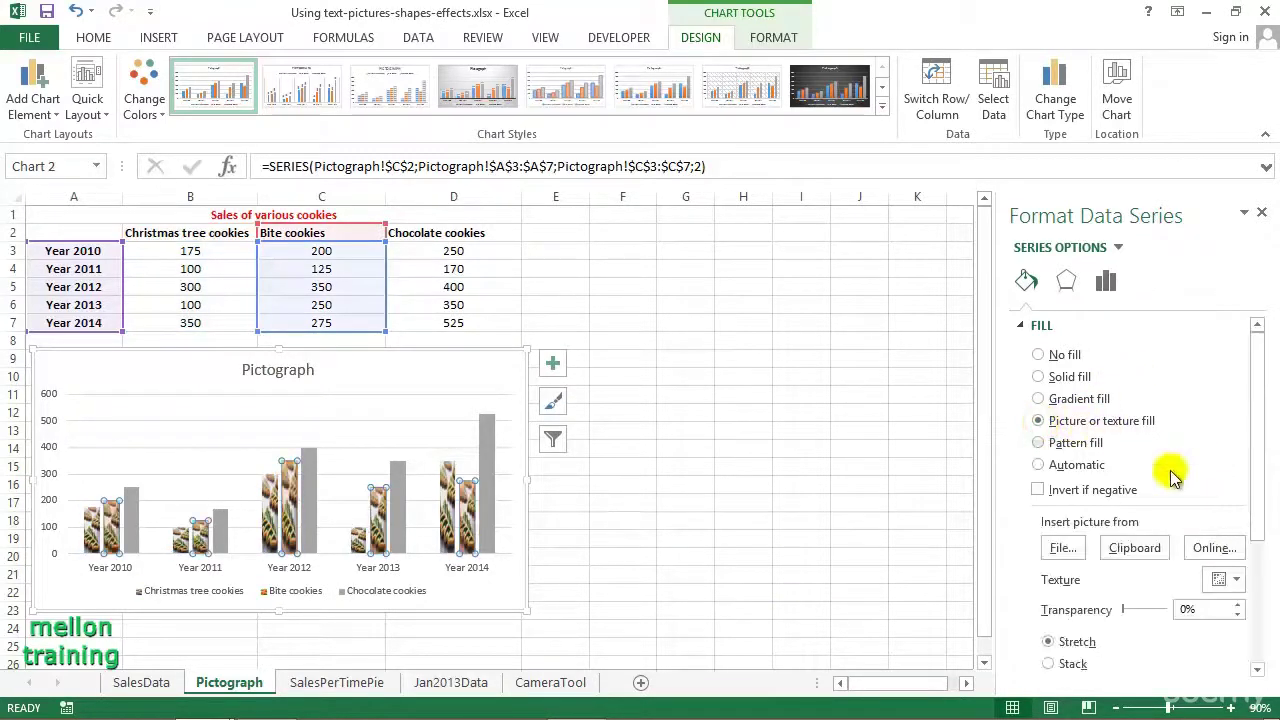
left_click(1210, 548)
type("bite cookies")
key("Return")
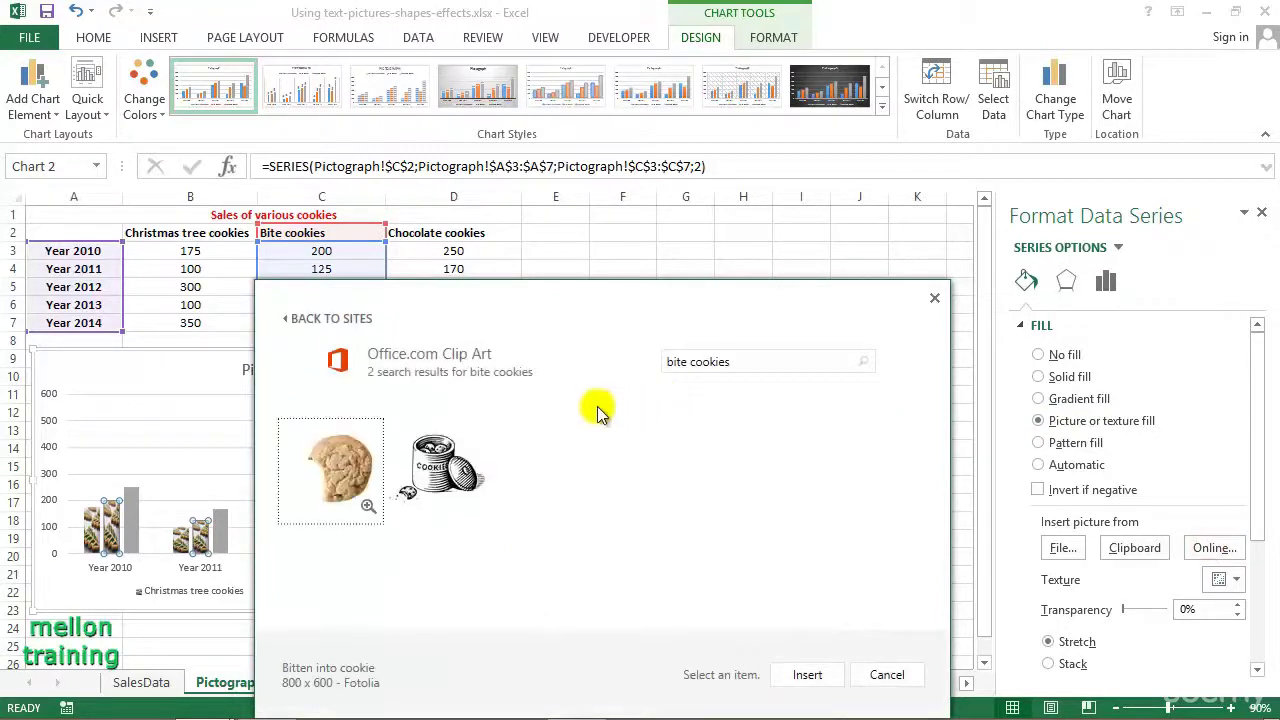
left_click(336, 462)
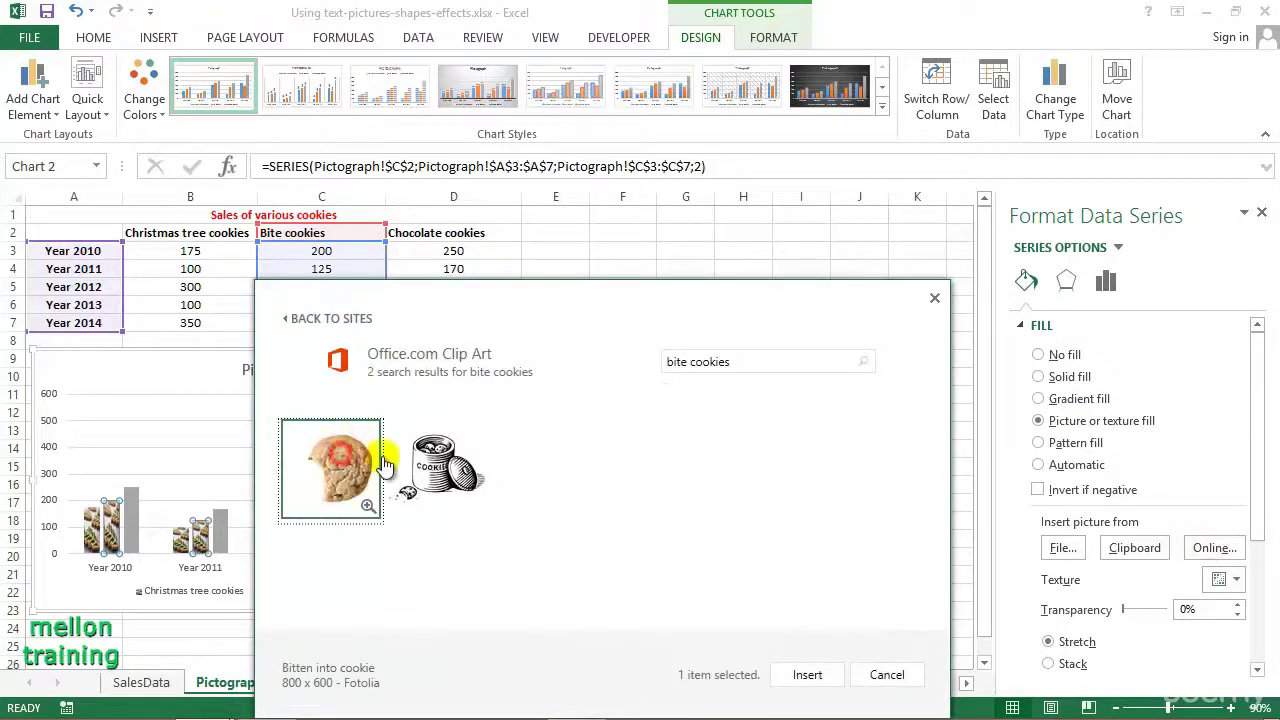
left_click(806, 672)
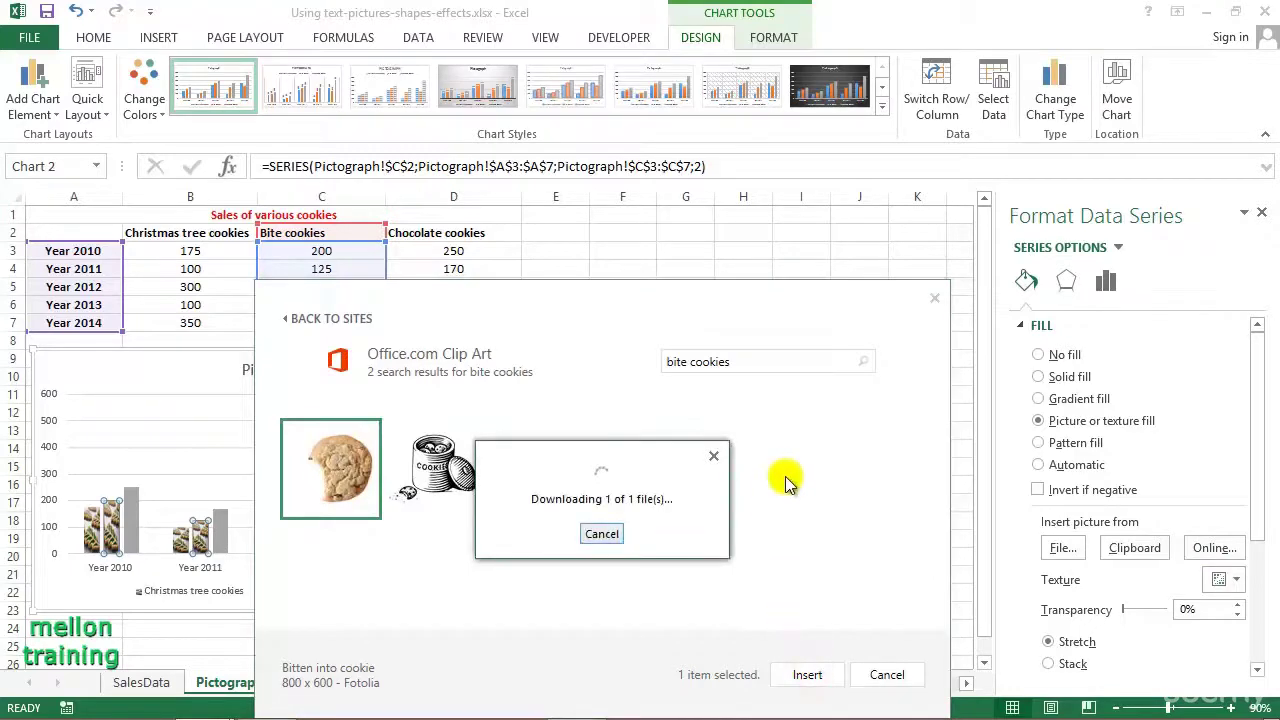
left_click(306, 486)
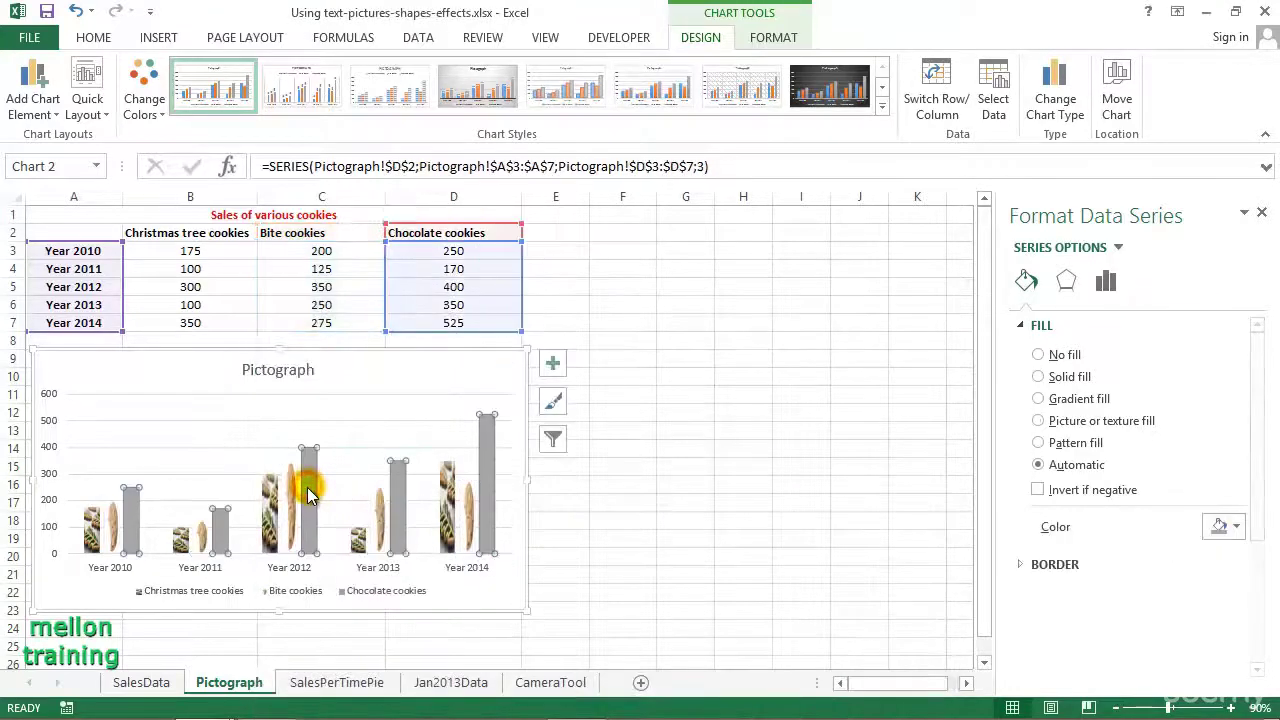
Step: Fill the Chocolate cookies bars with the sandwich-cookie clip art from a 'chocolate cookies' search
left_click(1038, 420)
left_click(1228, 548)
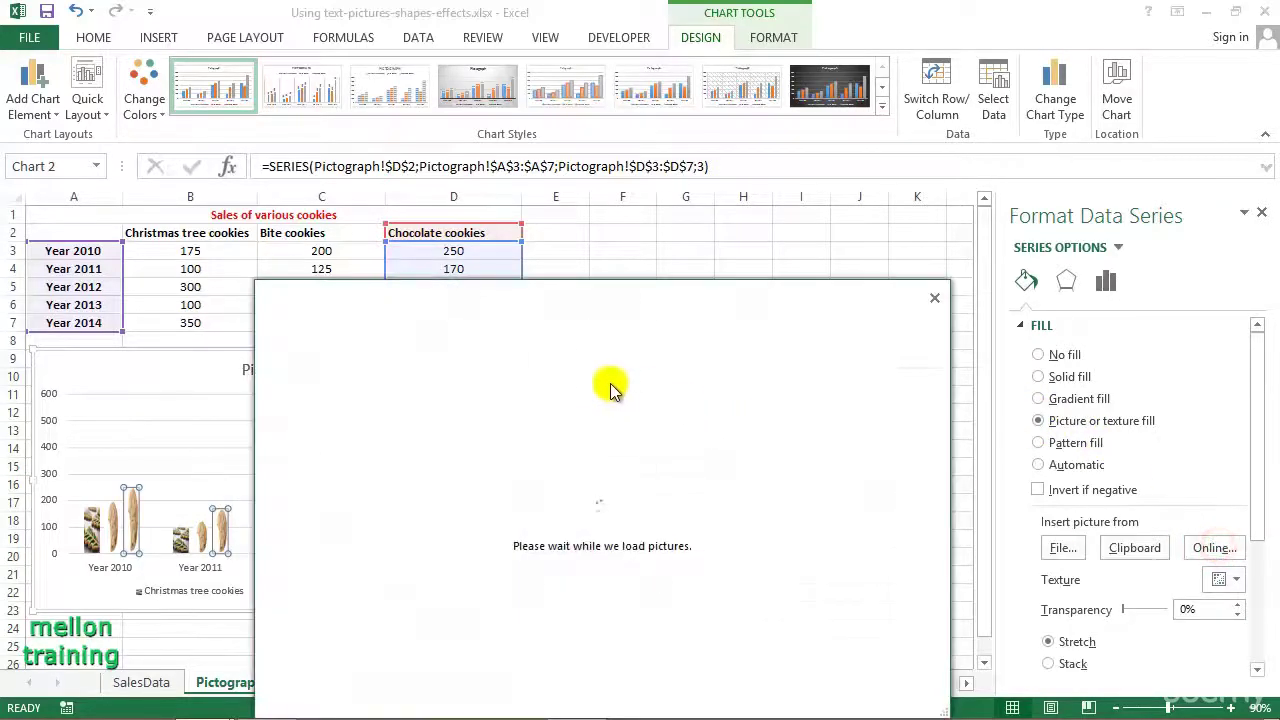
left_click(697, 394)
type("chocolate cookies")
key("Return")
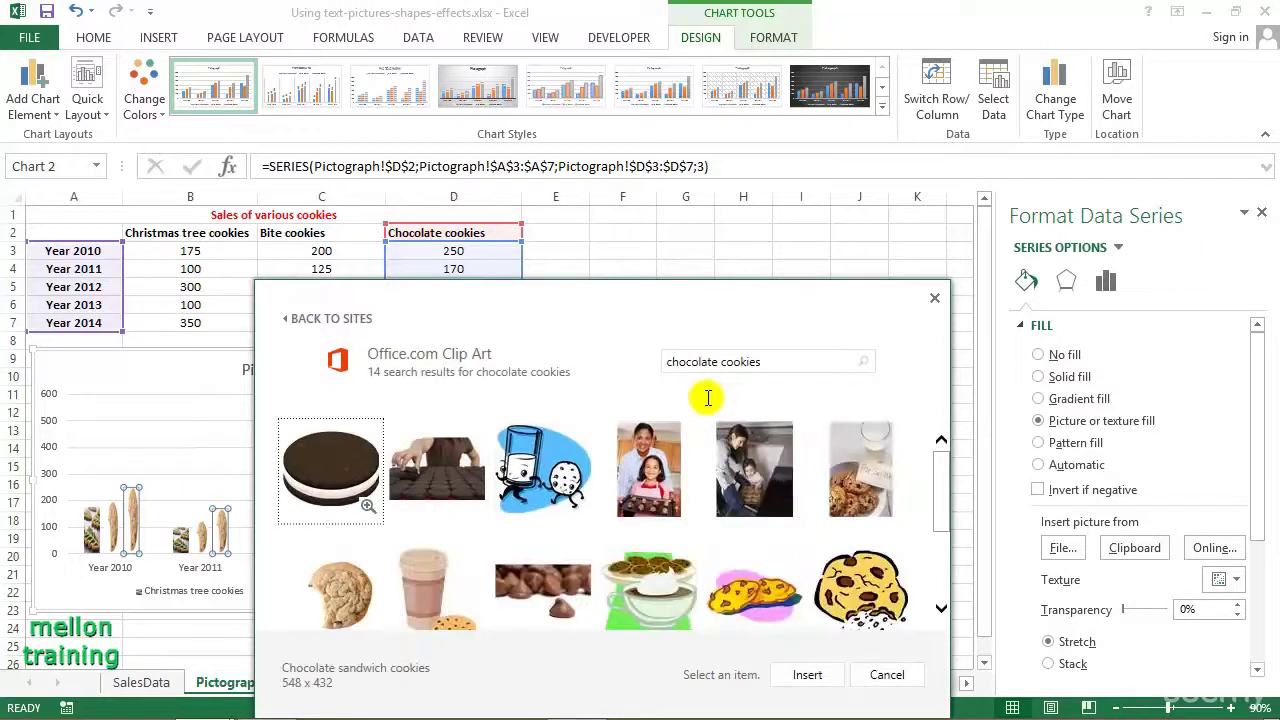
left_click(340, 470)
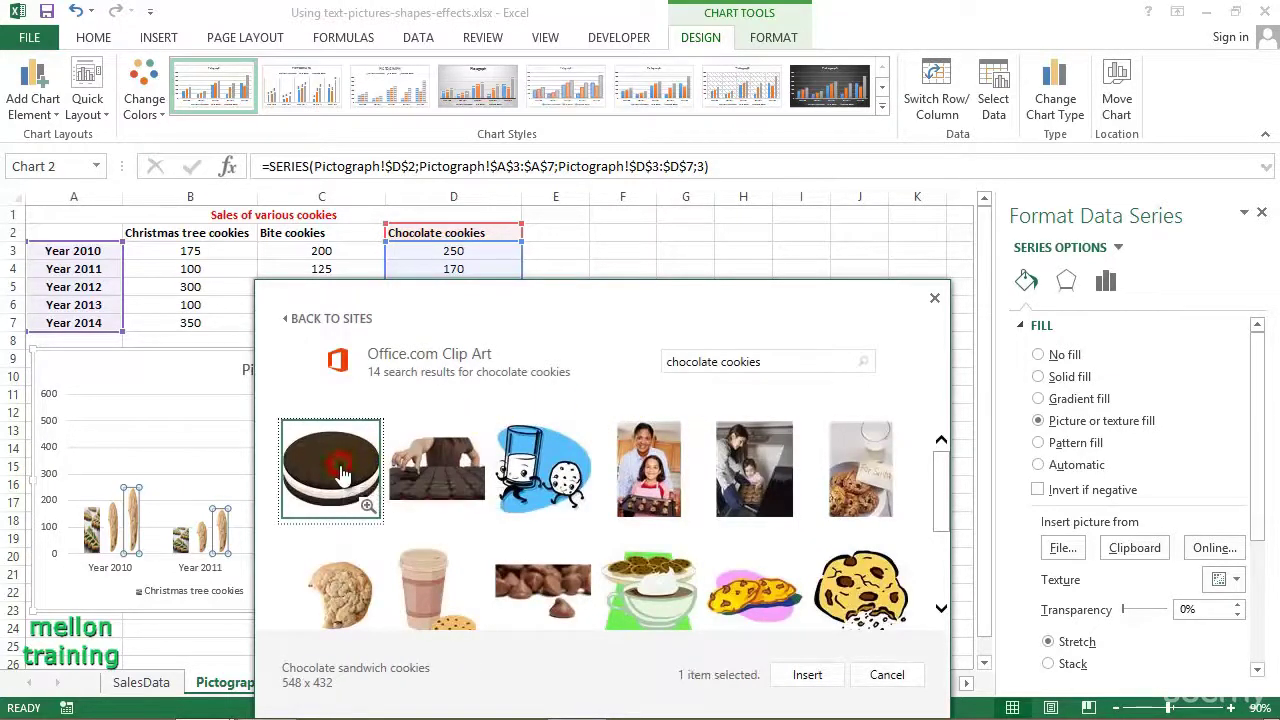
left_click(808, 675)
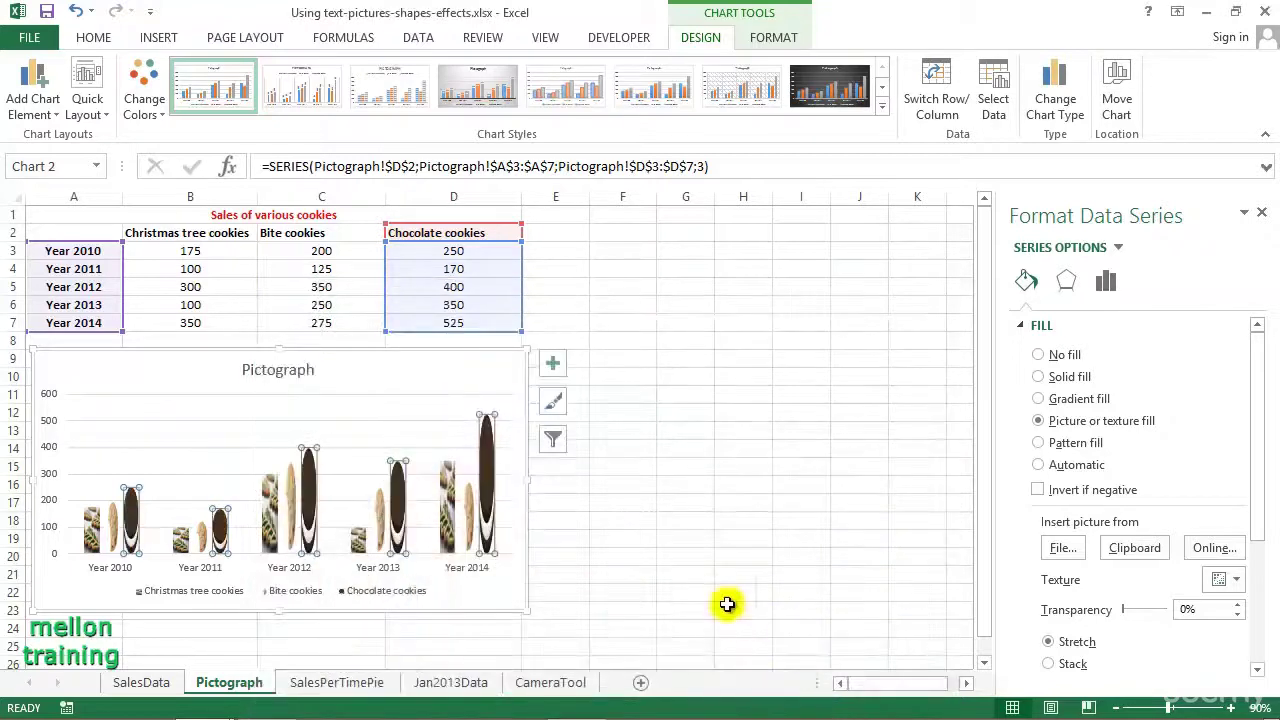
left_click(658, 508)
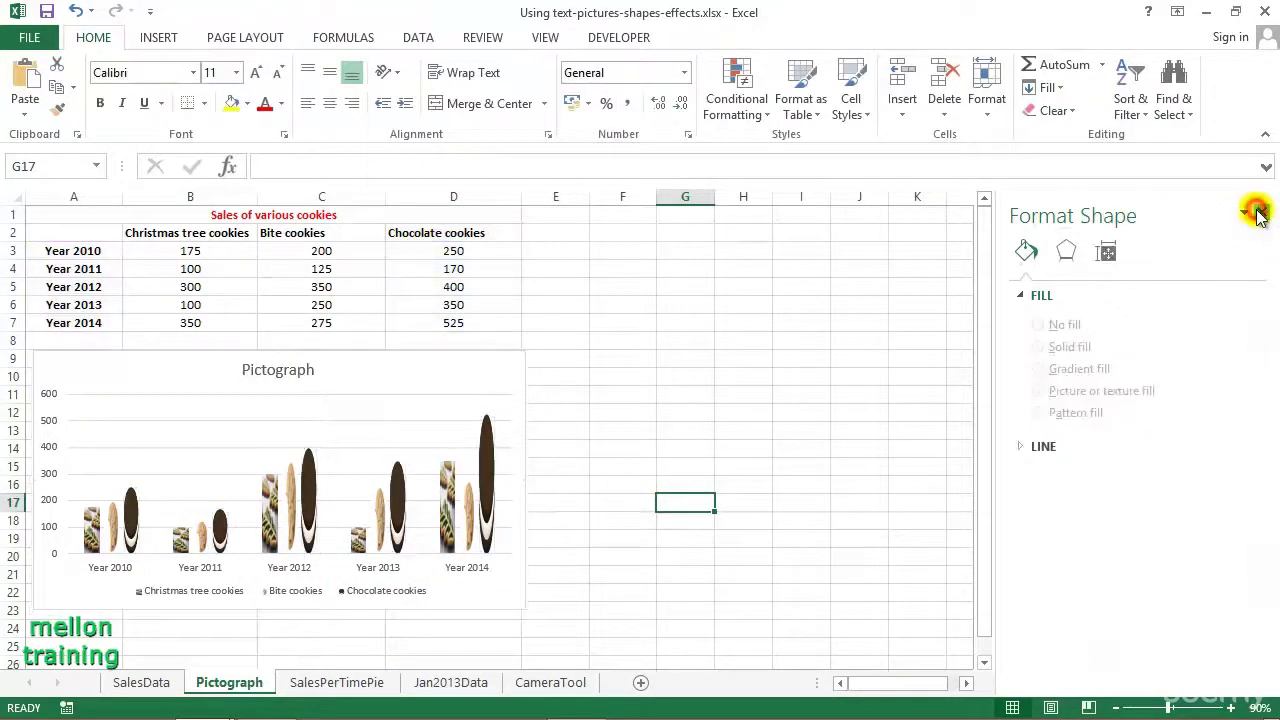